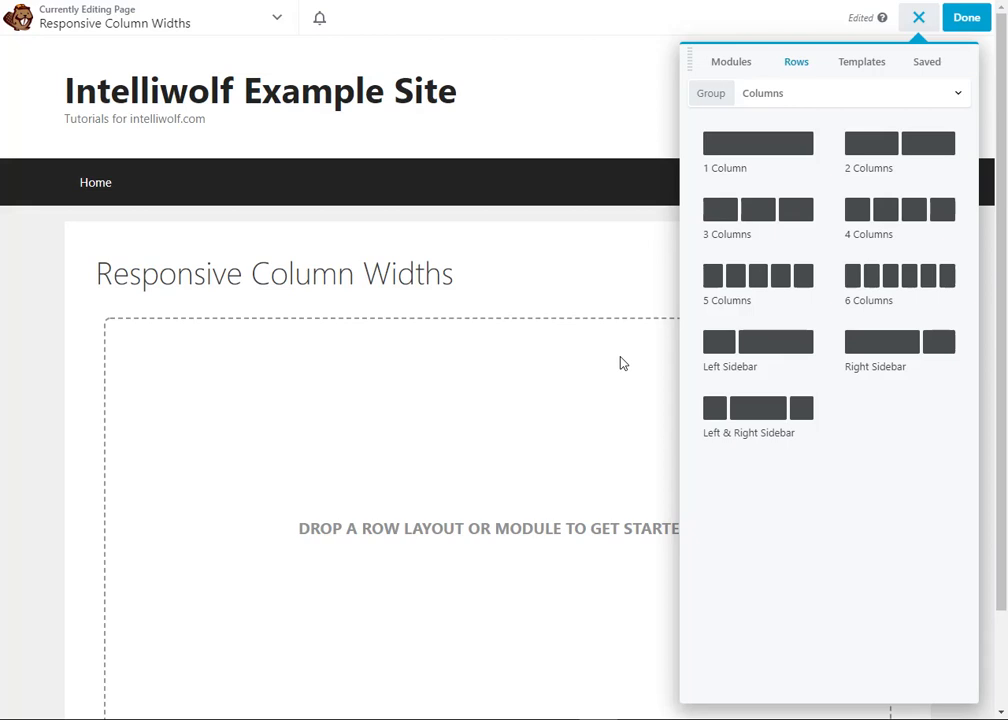
Step: Add a 2 Columns row and put a Photo module with the WordPress backup image in the left column
{"action": "mouse_move", "coordinate": [900, 152]}
{"action": "left_mouse_down"}
{"action": "mouse_move", "coordinate": [427, 427]}
{"action": "mouse_move", "coordinate": [440, 430]}
{"action": "left_mouse_up"}
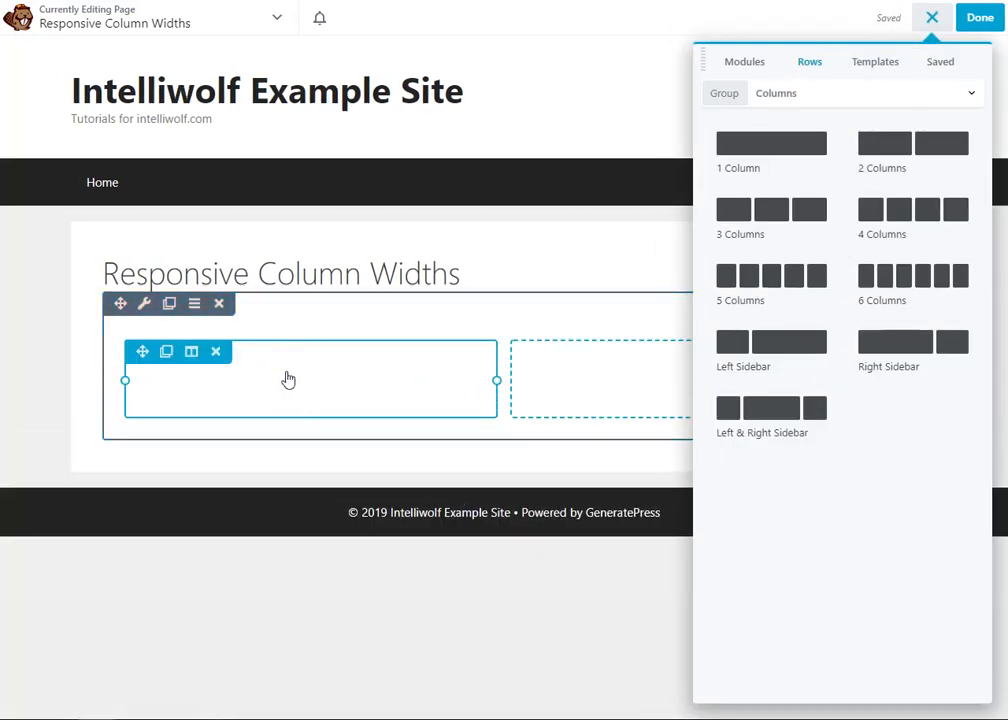
{"action": "double_click", "coordinate": [749, 62]}
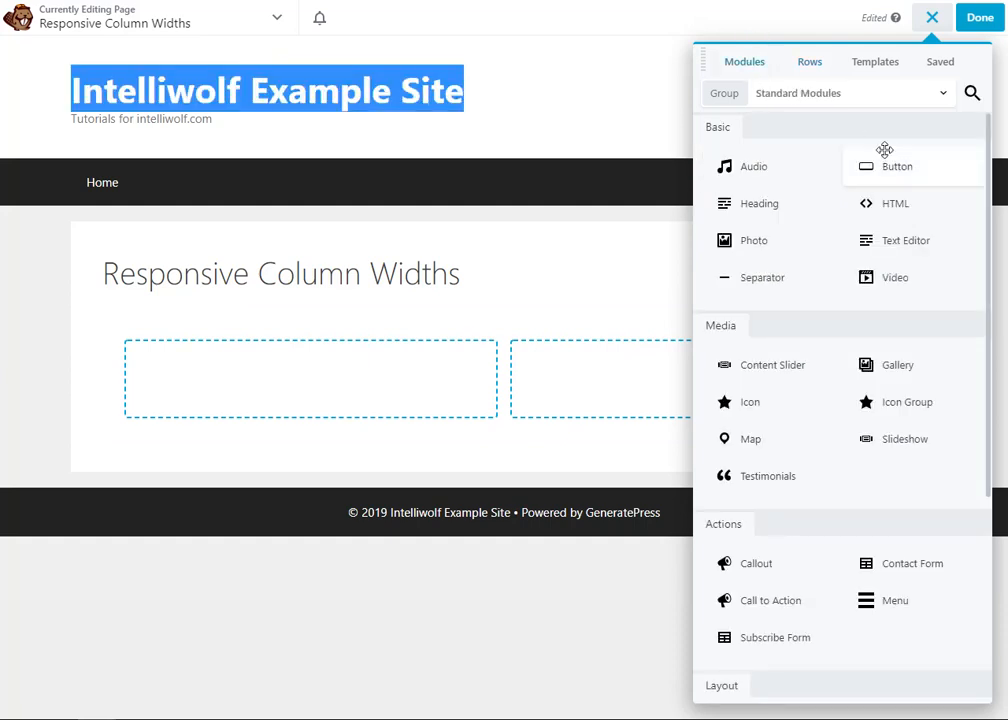
{"action": "left_click_drag", "start_coordinate": [782, 228], "coordinate": [349, 416]}
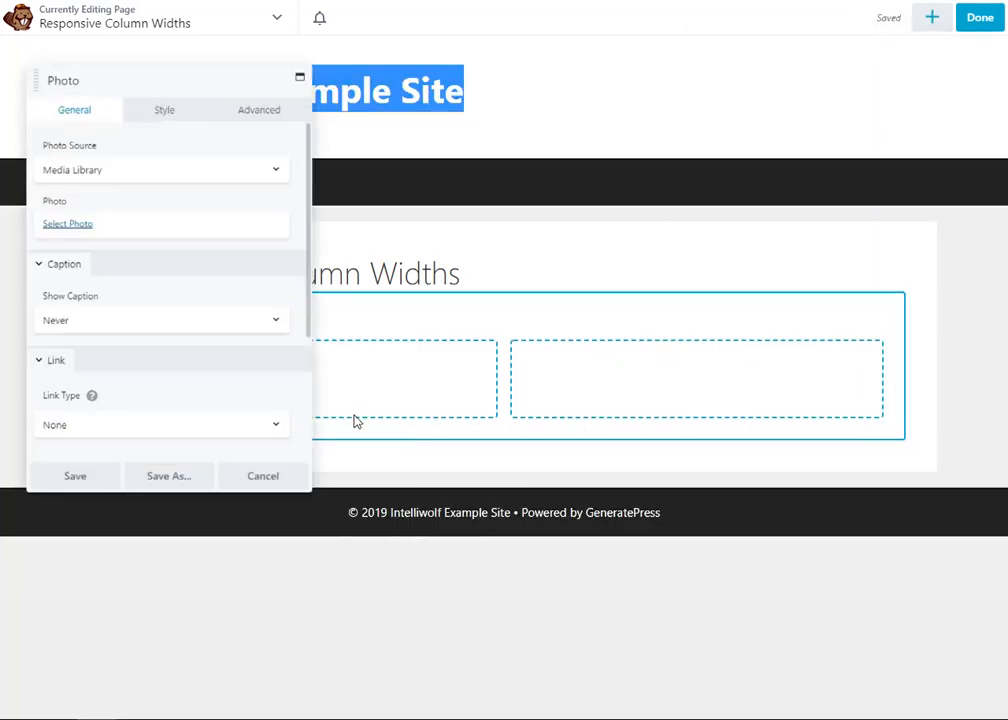
{"action": "left_click", "coordinate": [62, 222]}
{"action": "left_click", "coordinate": [360, 225]}
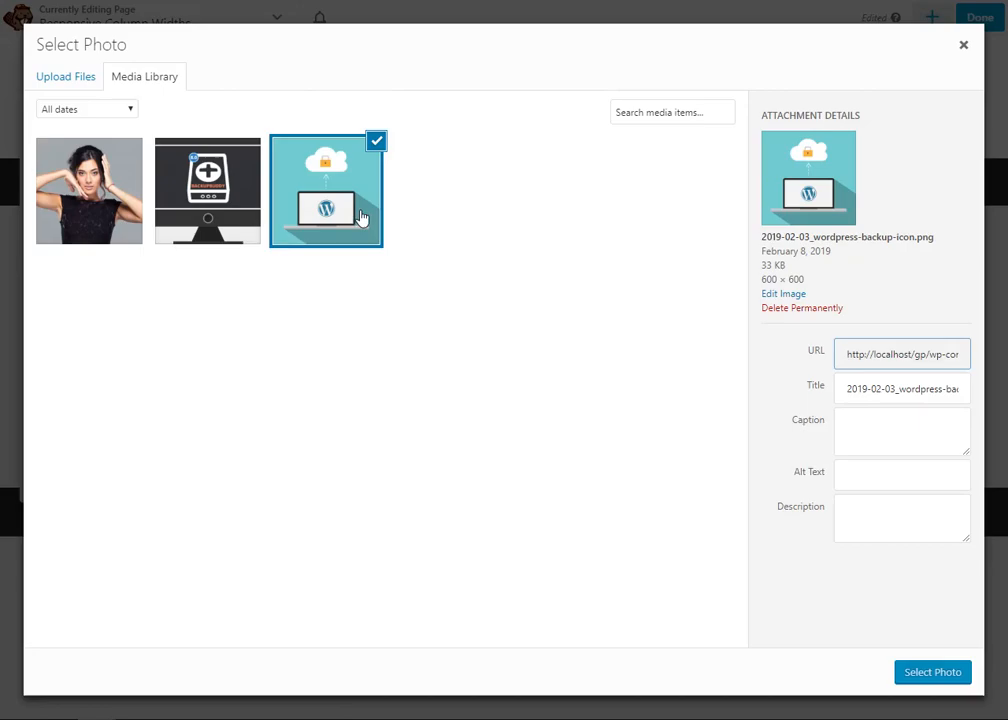
{"action": "left_click", "coordinate": [926, 672]}
{"action": "left_click", "coordinate": [670, 410]}
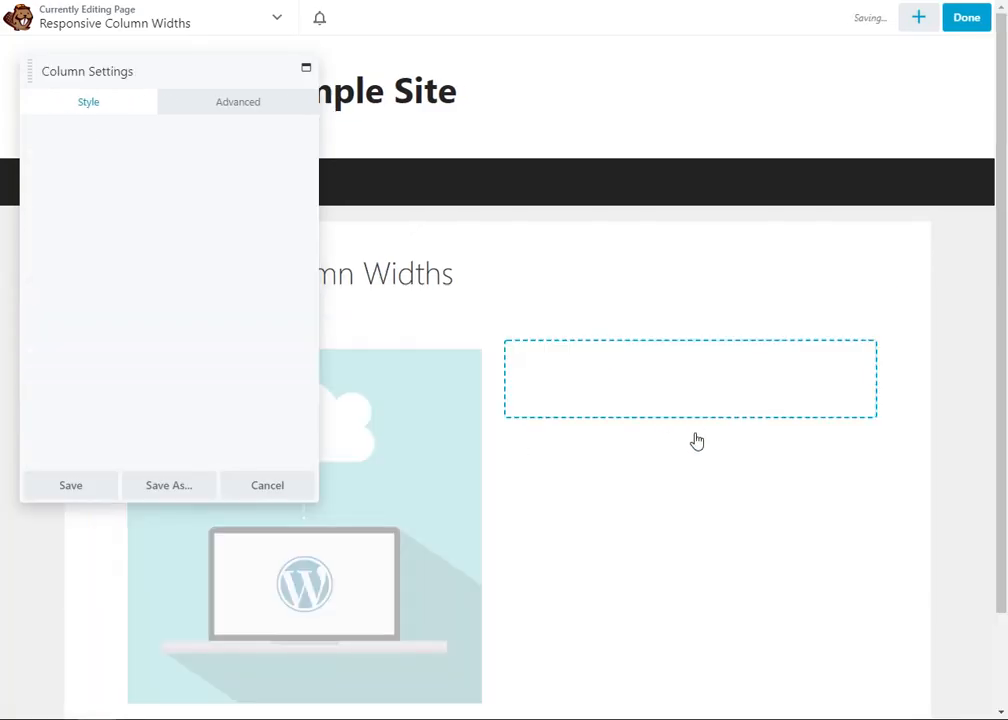
Step: Add a Photo module with the BackupBuddy image to the right column and save it
{"action": "left_click", "coordinate": [916, 18]}
{"action": "left_click_drag", "start_coordinate": [745, 238], "coordinate": [660, 415]}
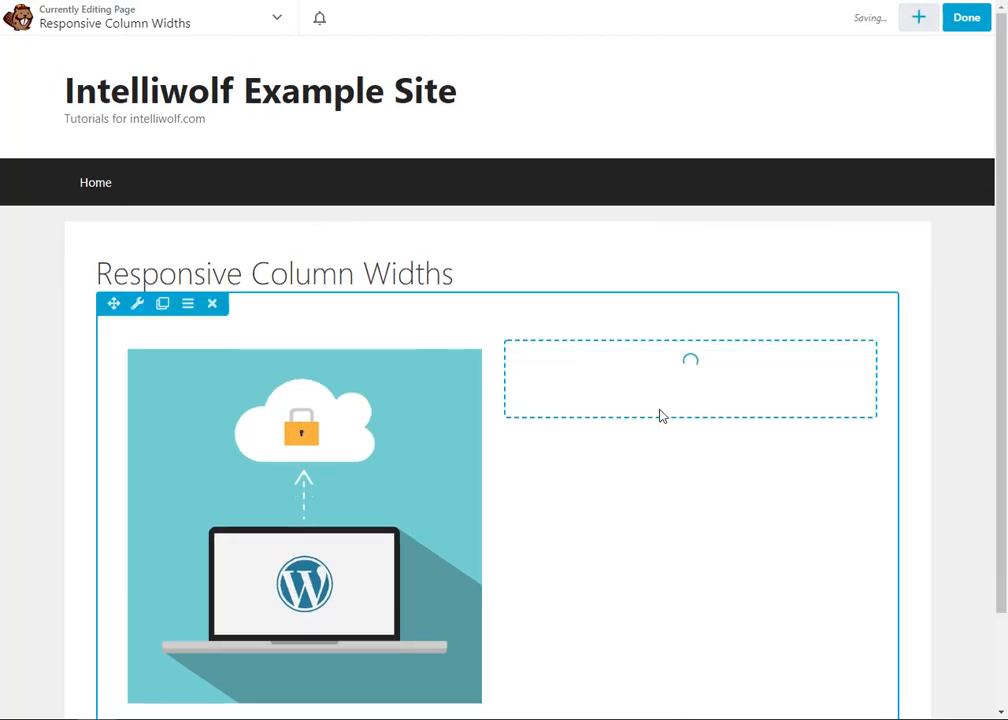
{"action": "left_click", "coordinate": [40, 218]}
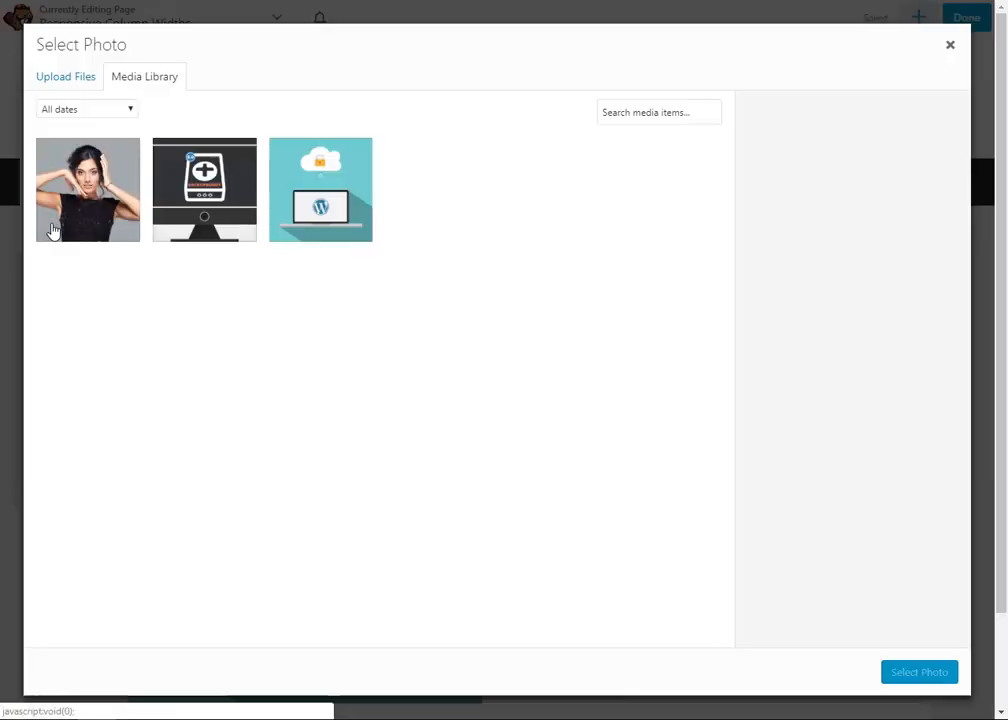
{"action": "left_click", "coordinate": [227, 225]}
{"action": "left_click", "coordinate": [907, 673]}
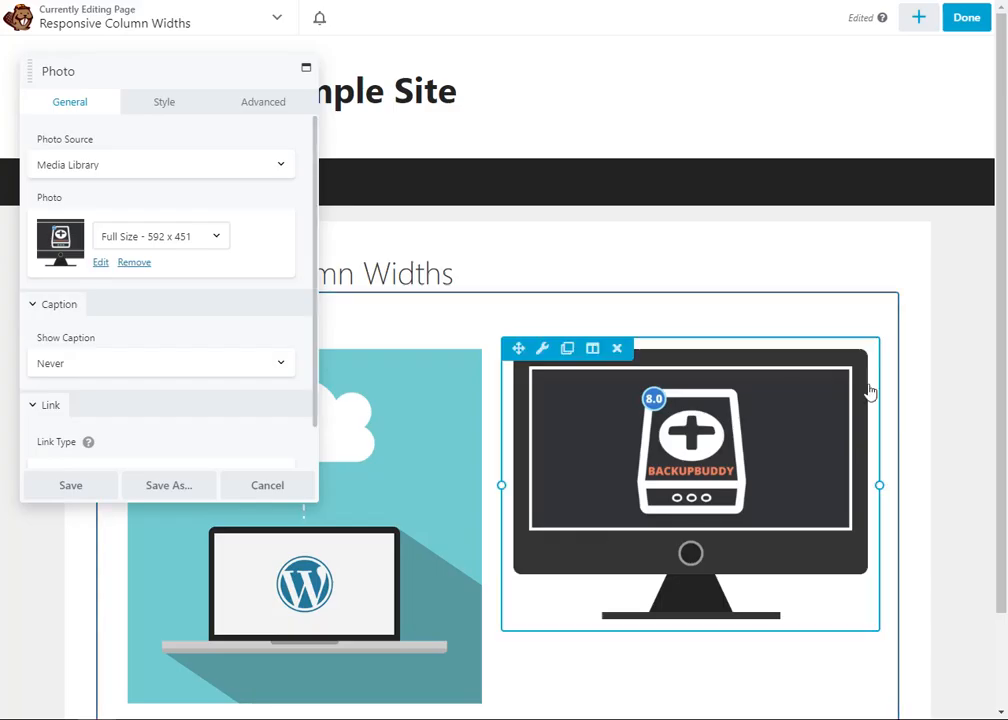
{"action": "left_click", "coordinate": [82, 483]}
{"action": "scroll", "coordinate": [598, 355], "scroll_direction": "down", "scroll_amount": 1}
{"action": "scroll", "coordinate": [598, 355], "scroll_direction": "down", "scroll_amount": 1}
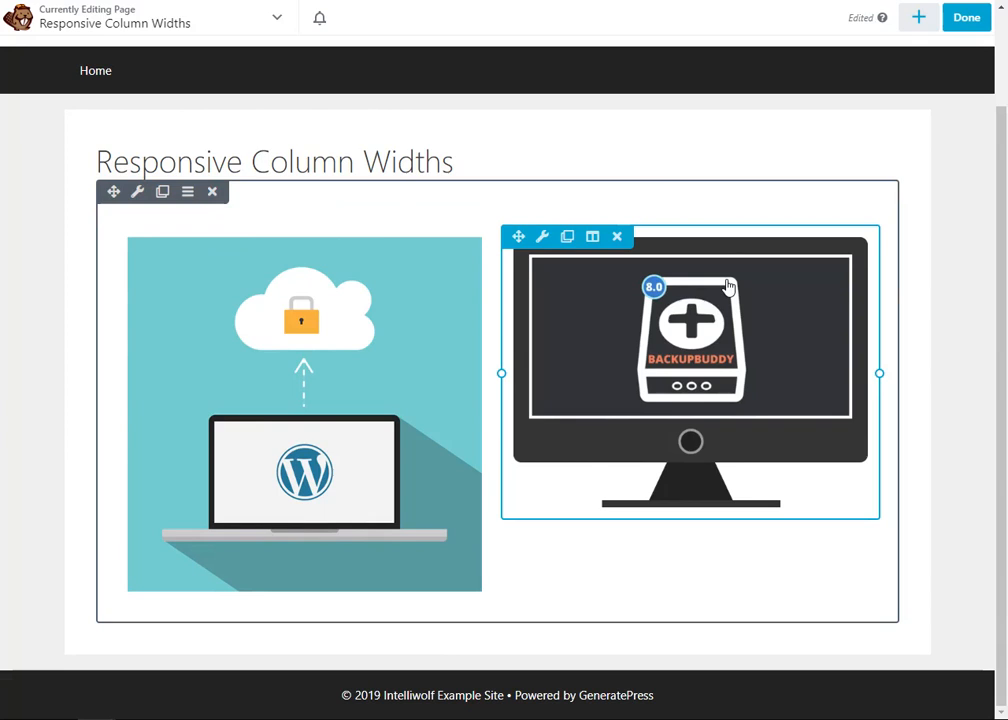
Step: Enter Responsive Editing from the Tools menu and switch to the mobile preview
{"action": "left_click", "coordinate": [262, 22]}
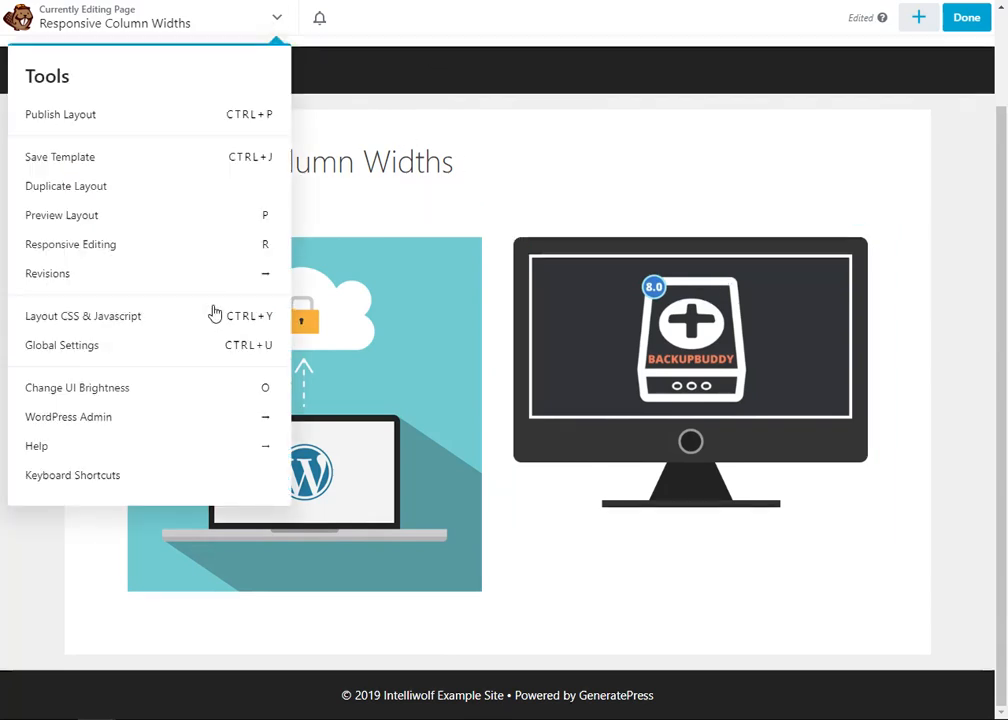
{"action": "left_click", "coordinate": [227, 259]}
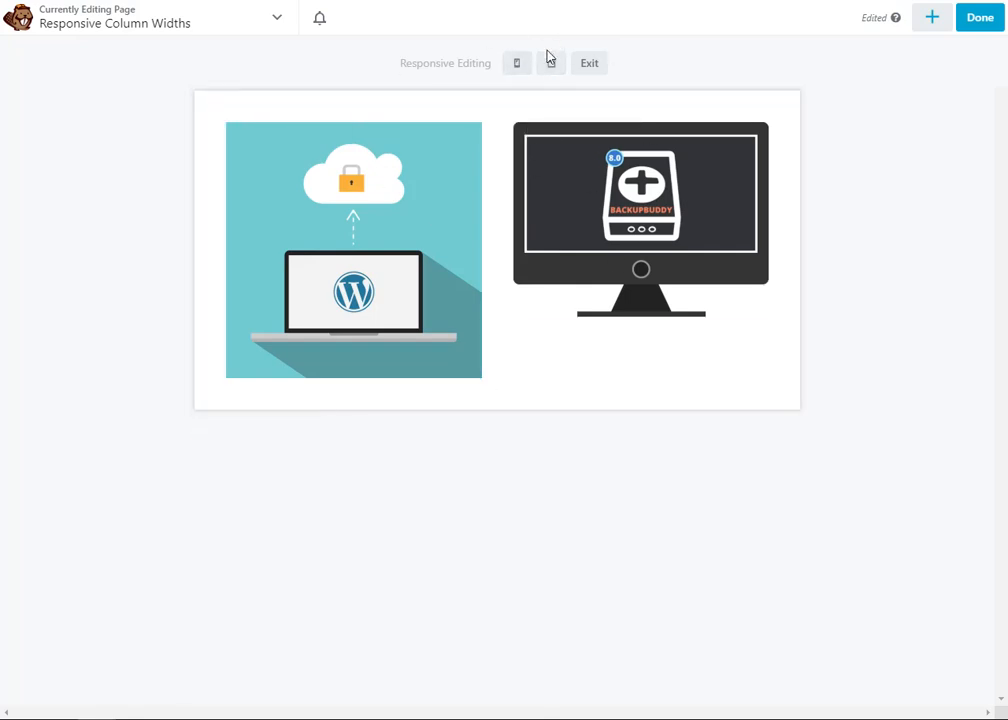
{"action": "left_click", "coordinate": [519, 64]}
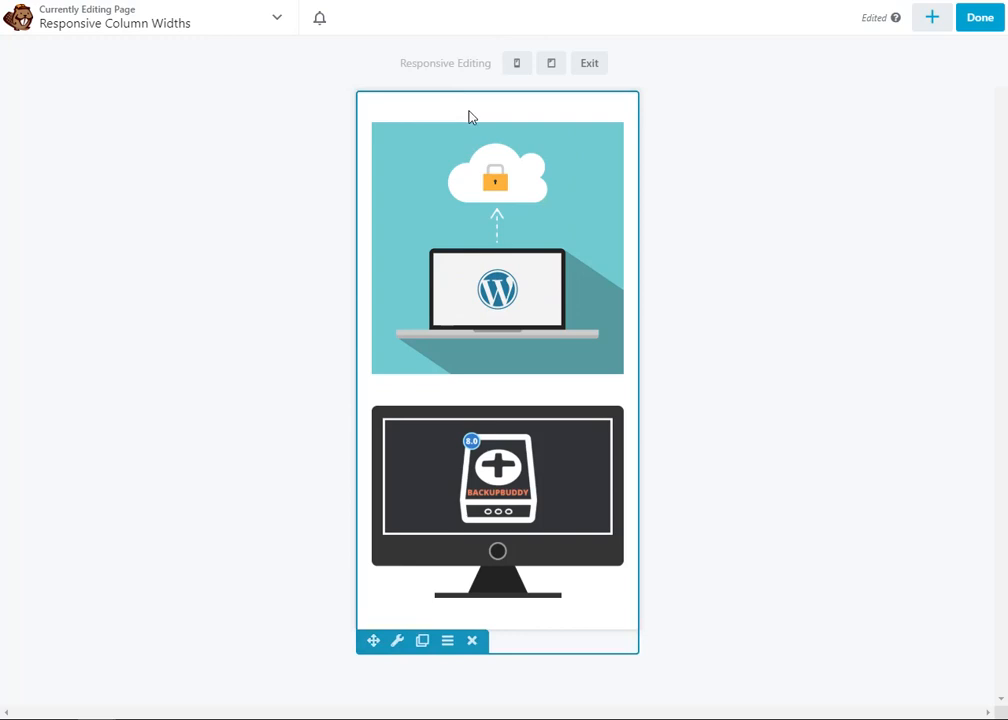
{"action": "mouse_move", "coordinate": [497, 248]}
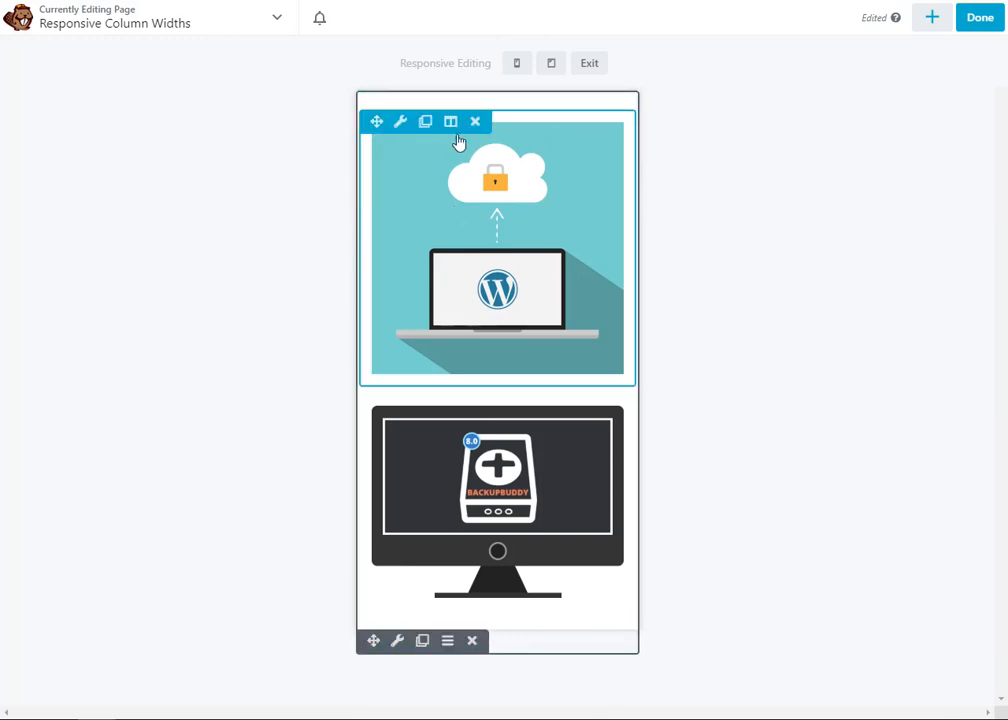
{"action": "mouse_move", "coordinate": [450, 122]}
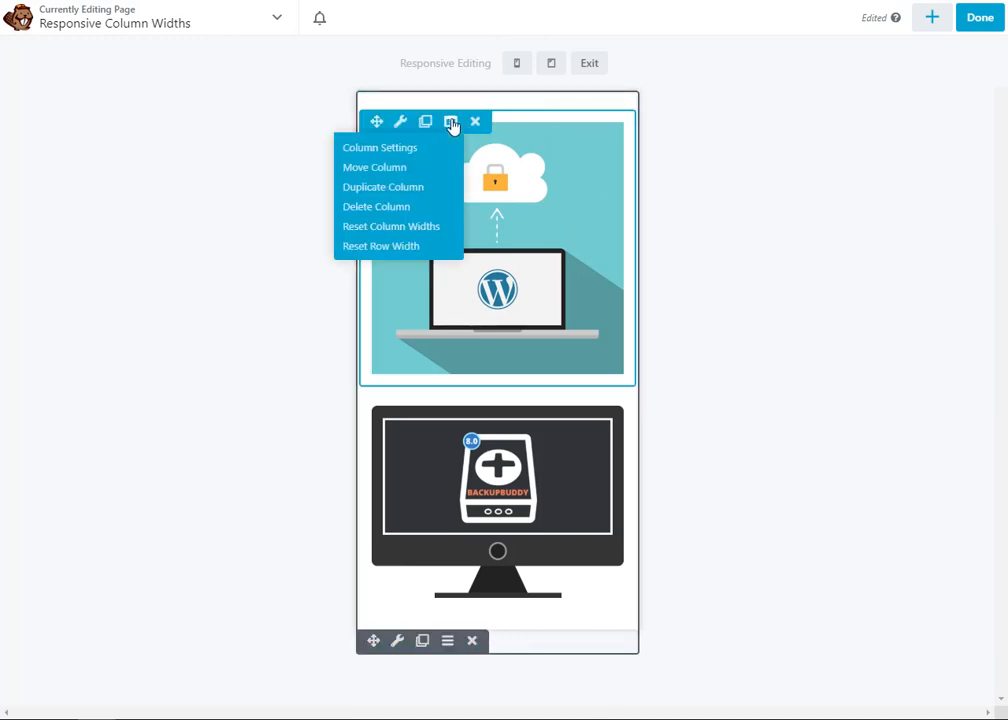
Step: Set the WordPress image column's mobile Width to 50% in Column Settings and save
{"action": "key", "text": "ctrl+plus"}
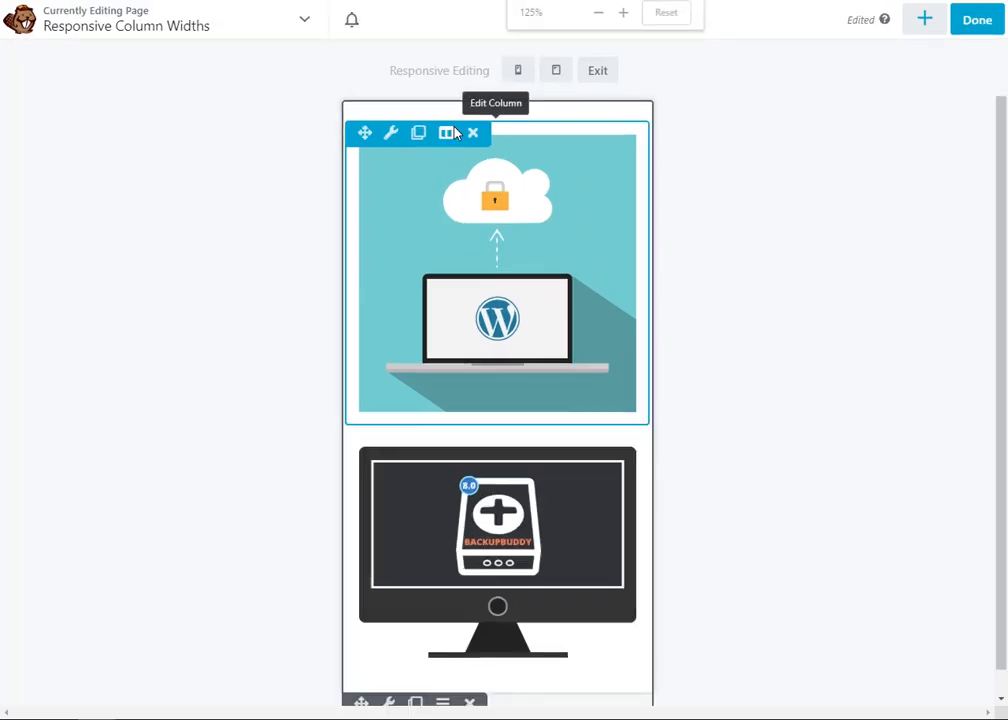
{"action": "key", "text": "ctrl+plus"}
{"action": "key", "text": "ctrl+plus"}
{"action": "key", "text": "ctrl+plus"}
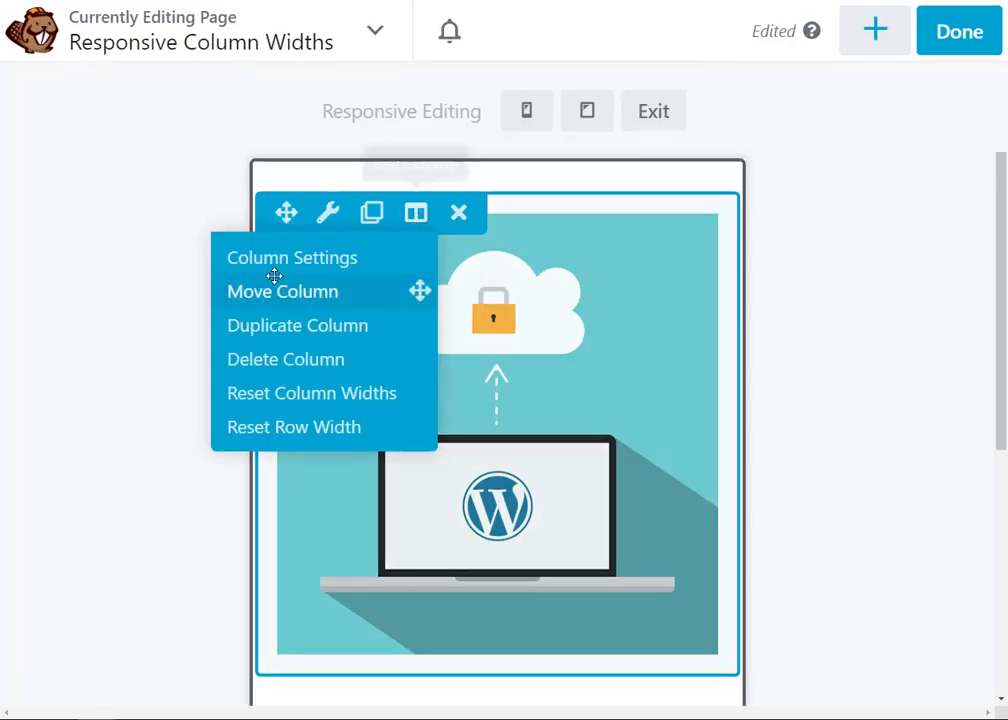
{"action": "left_click", "coordinate": [290, 258]}
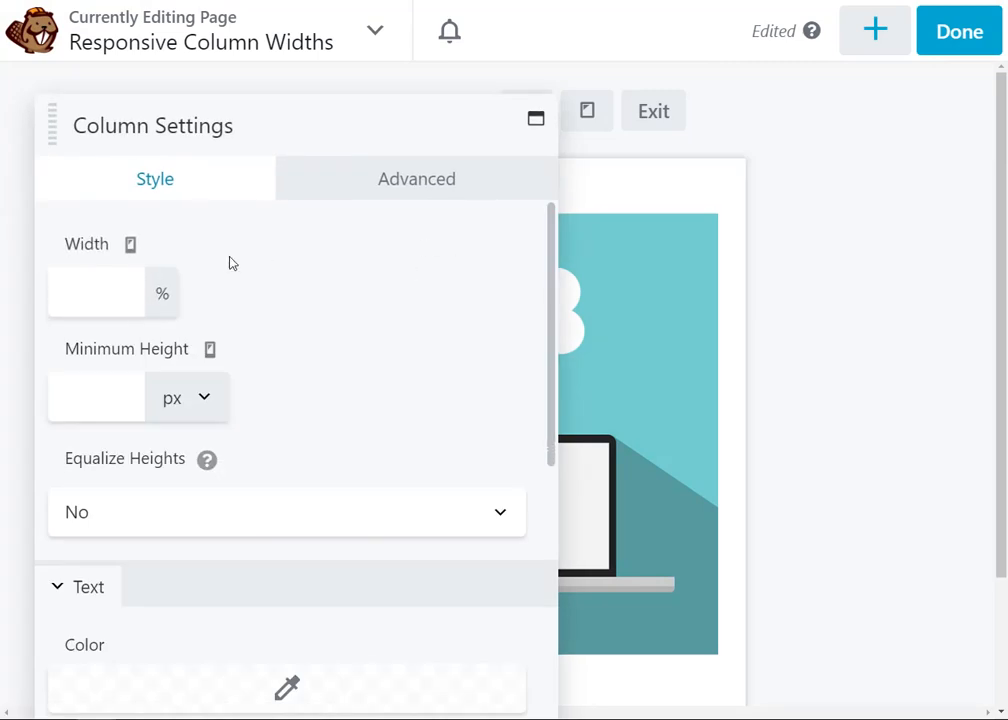
{"action": "left_click", "coordinate": [88, 292]}
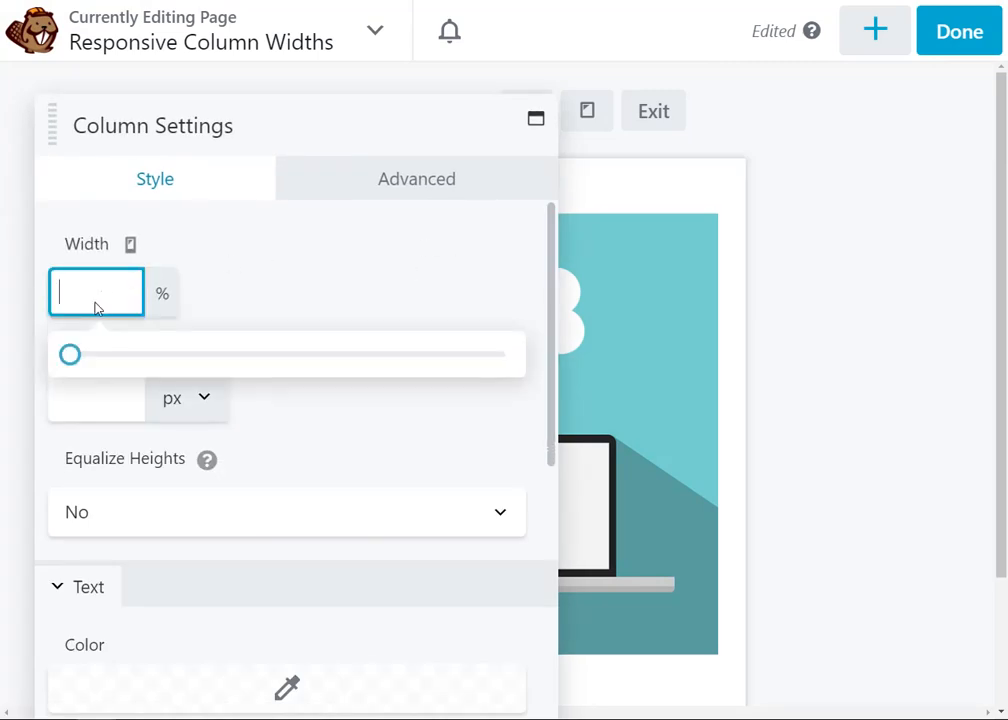
{"action": "type", "text": "50"}
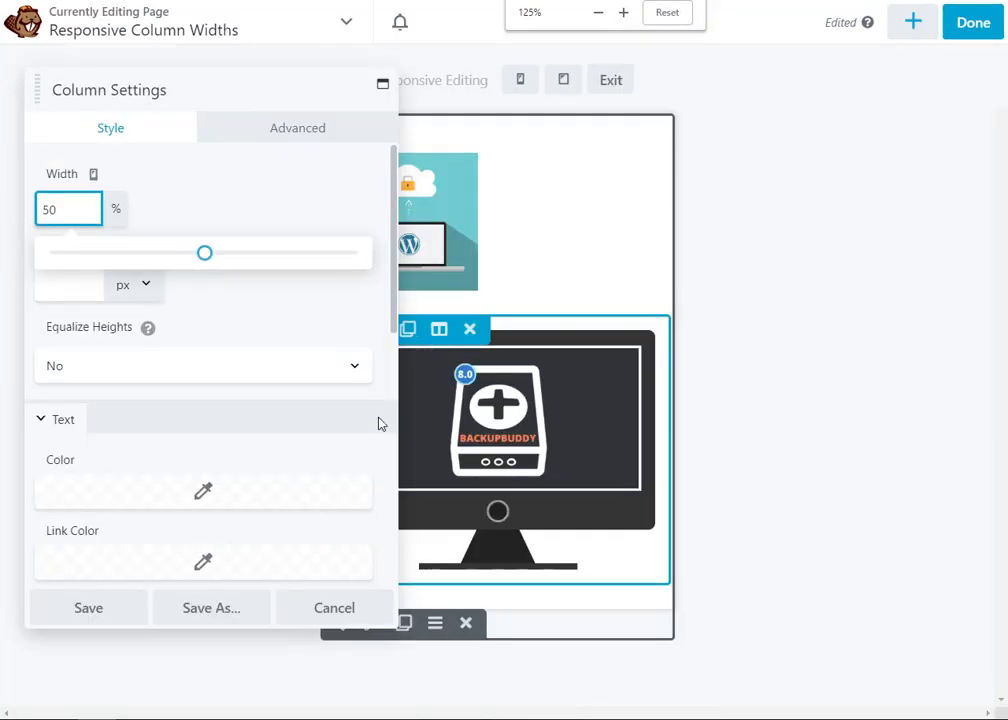
{"action": "left_click", "coordinate": [94, 610]}
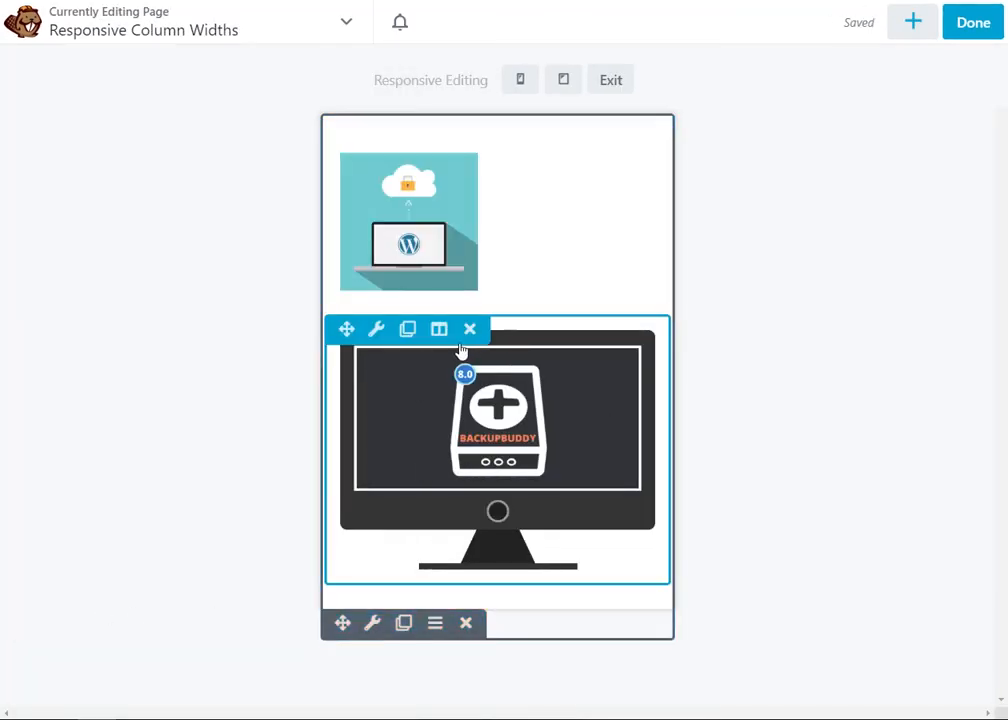
{"action": "mouse_move", "coordinate": [439, 329]}
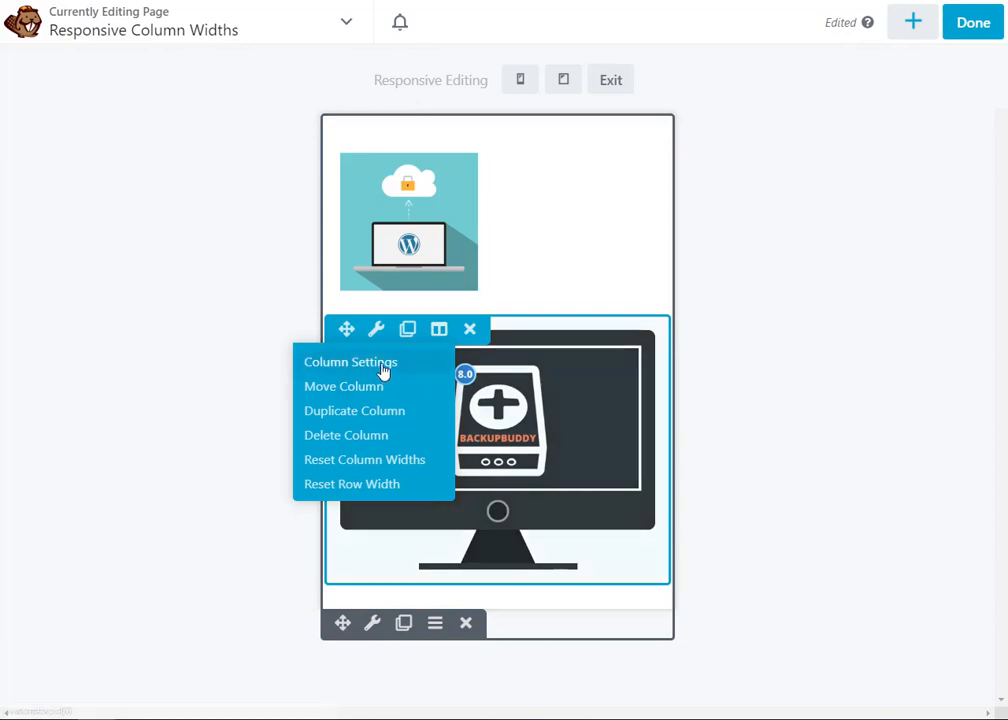
Step: Set the BackupBuddy column to Width 50, Equalize Heights Yes, Vertical Alignment Center, and save
{"action": "left_click", "coordinate": [381, 363]}
{"action": "left_click", "coordinate": [70, 205]}
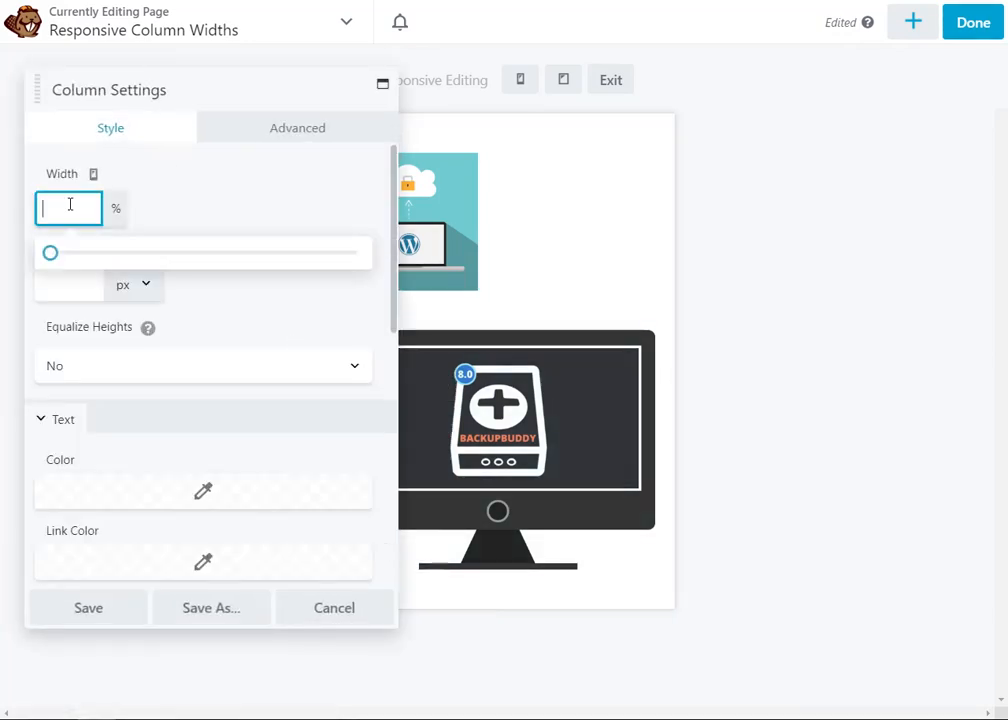
{"action": "type", "text": "50"}
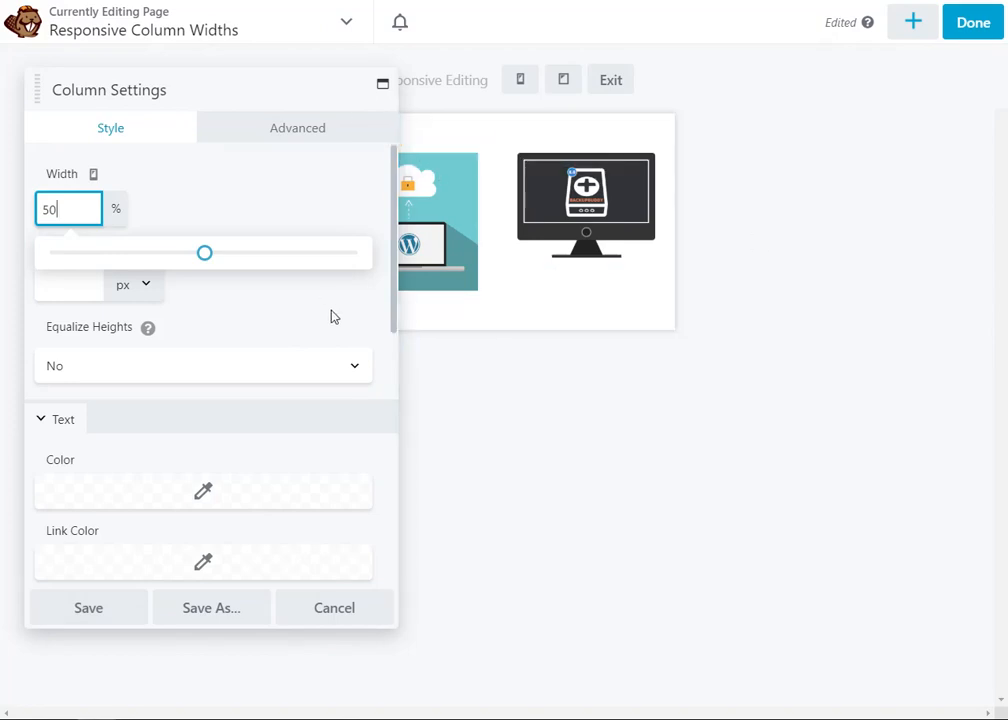
{"action": "left_click", "coordinate": [171, 280]}
{"action": "left_click", "coordinate": [182, 368]}
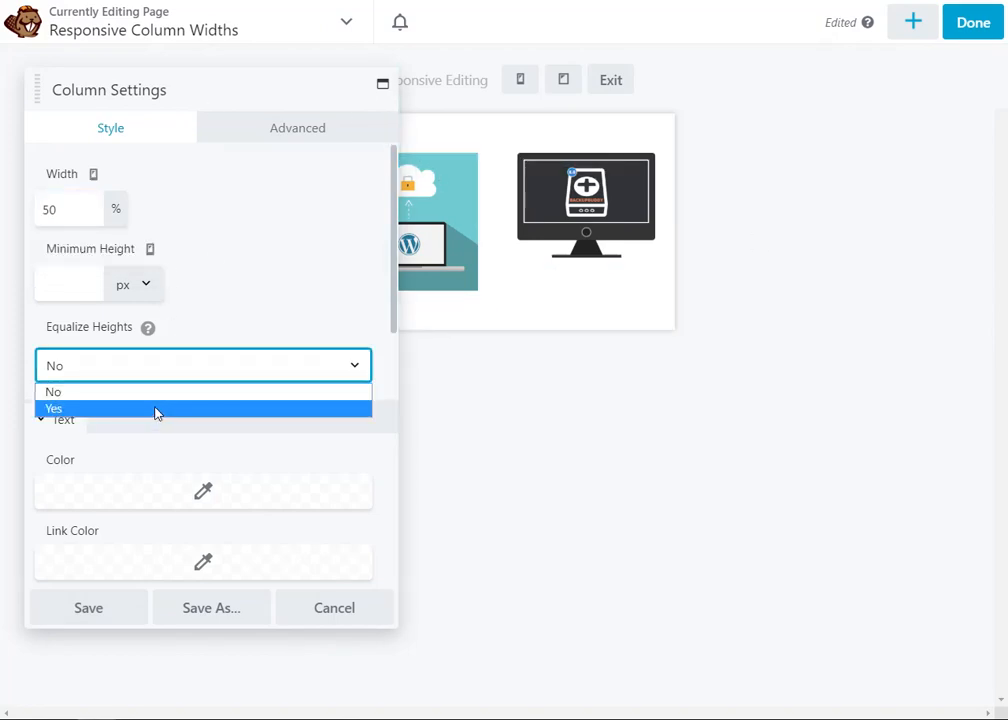
{"action": "left_click", "coordinate": [155, 410]}
{"action": "left_click", "coordinate": [113, 440]}
{"action": "left_click", "coordinate": [100, 480]}
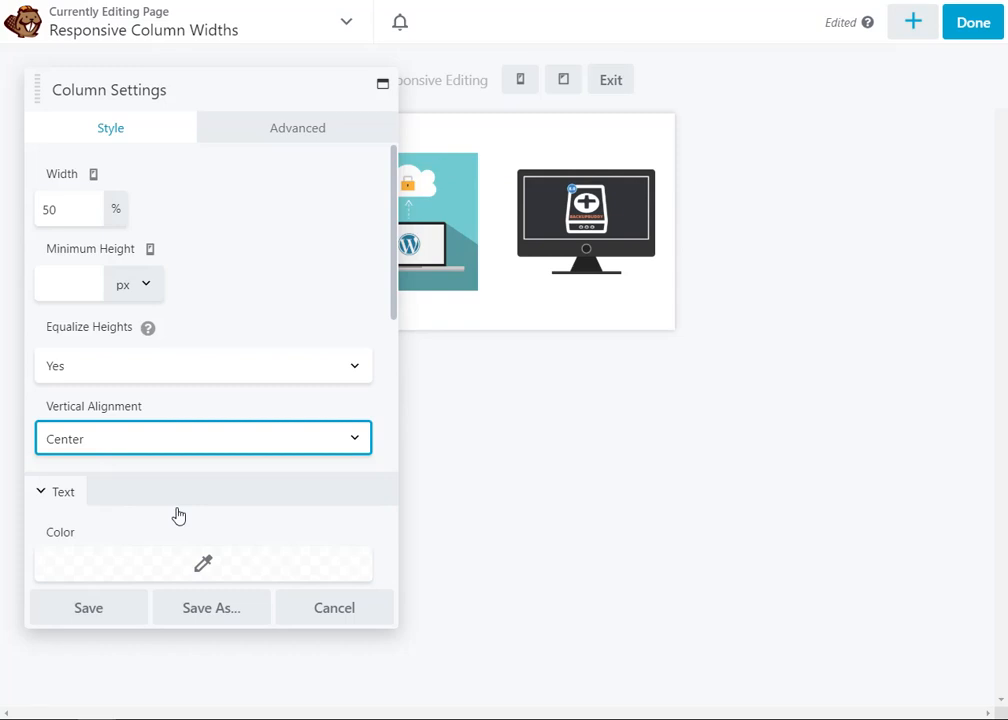
{"action": "left_click", "coordinate": [107, 617]}
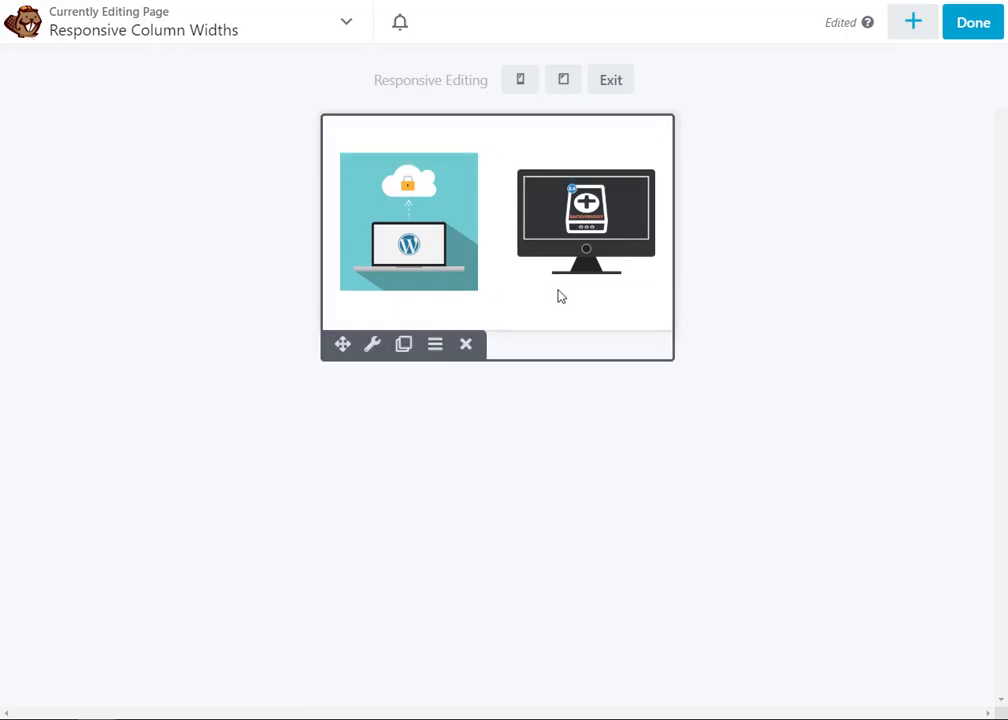
Step: Switch the responsive preview to the medium device width
{"action": "left_click", "coordinate": [563, 82]}
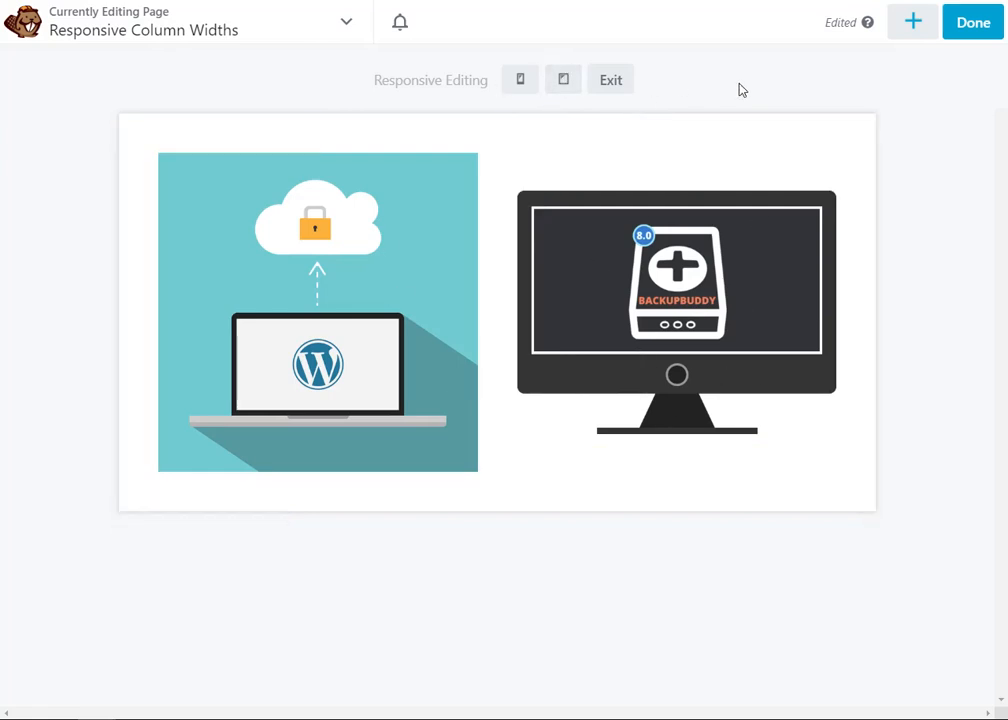
Step: Finish with Done, publish the page, and reopen it in Beaver Builder from the admin bar
{"action": "left_click", "coordinate": [610, 80]}
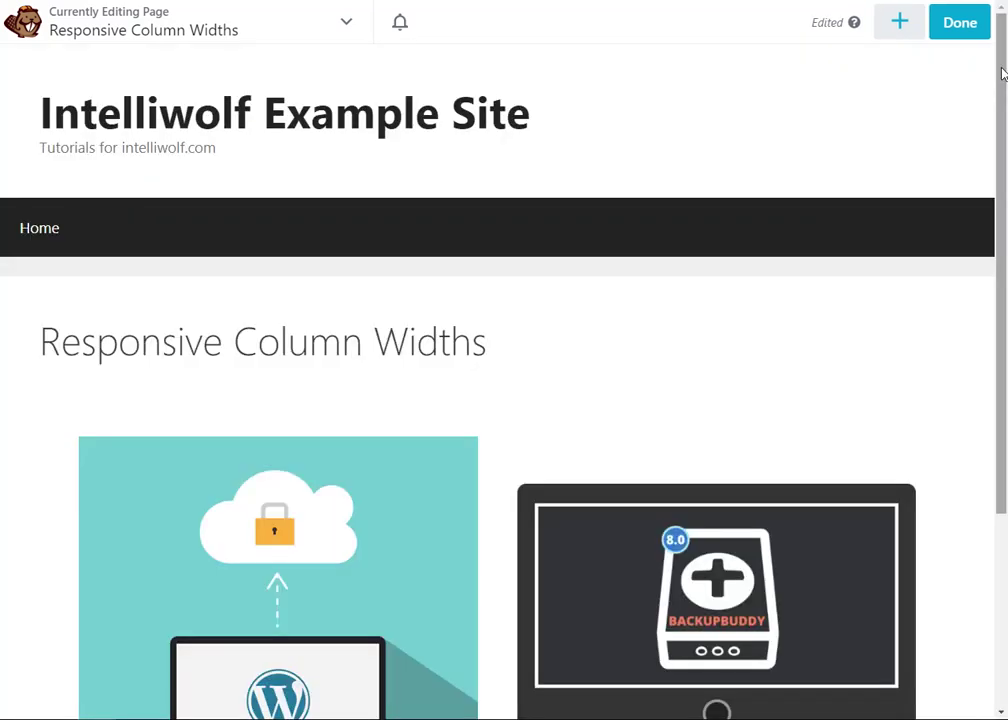
{"action": "left_click", "coordinate": [974, 23]}
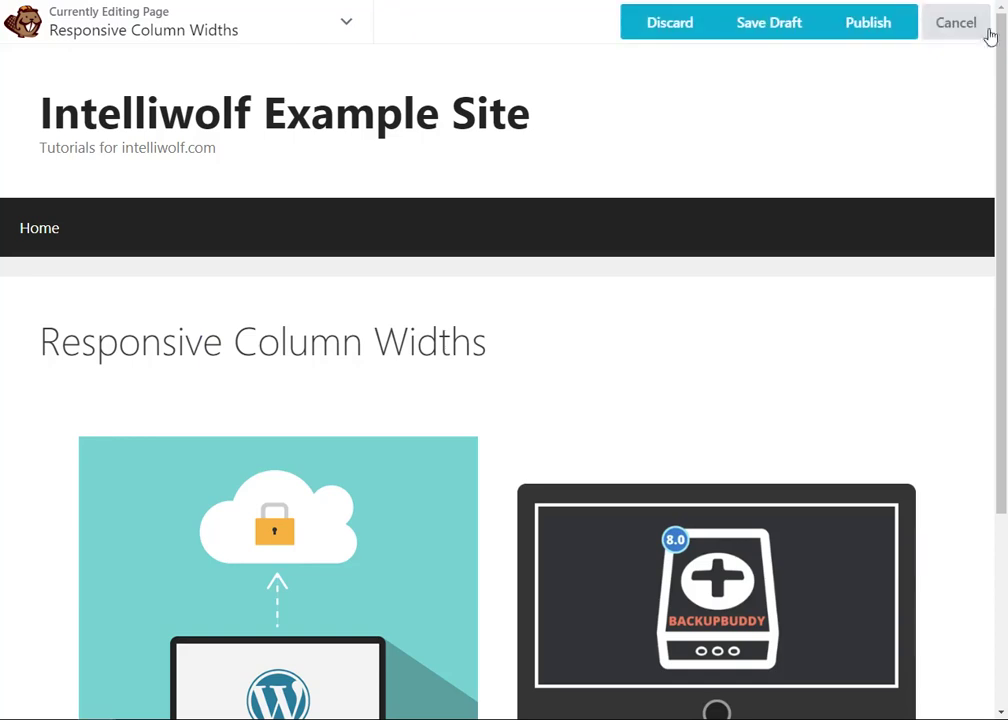
{"action": "left_click", "coordinate": [869, 24]}
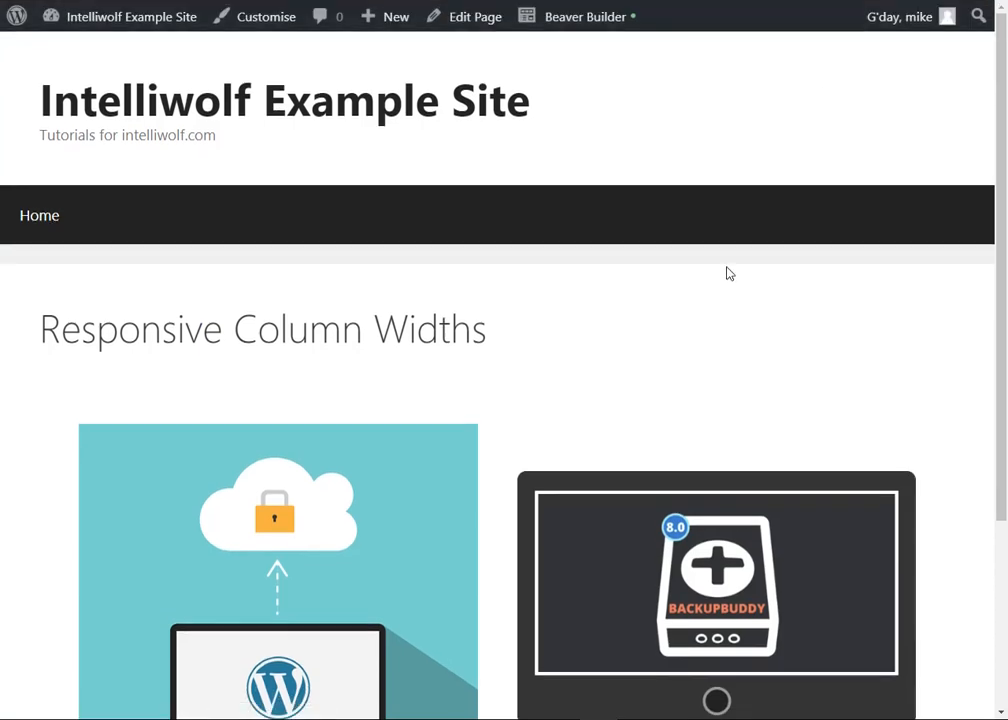
{"action": "left_click", "coordinate": [600, 22]}
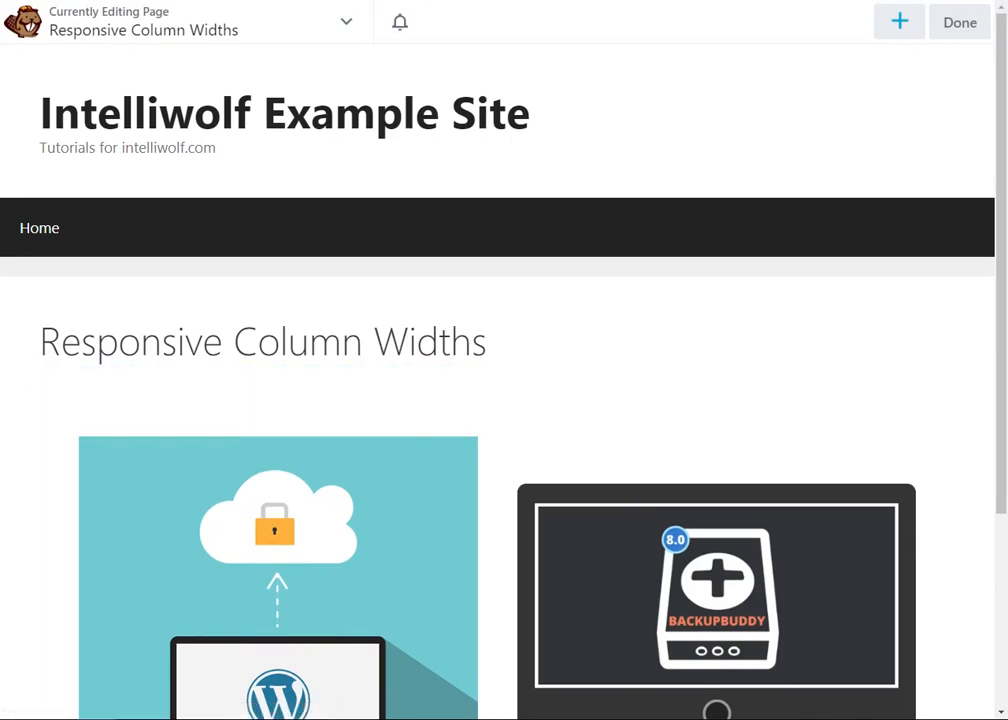
{"action": "scroll", "coordinate": [477, 207], "scroll_direction": "down", "scroll_amount": 2}
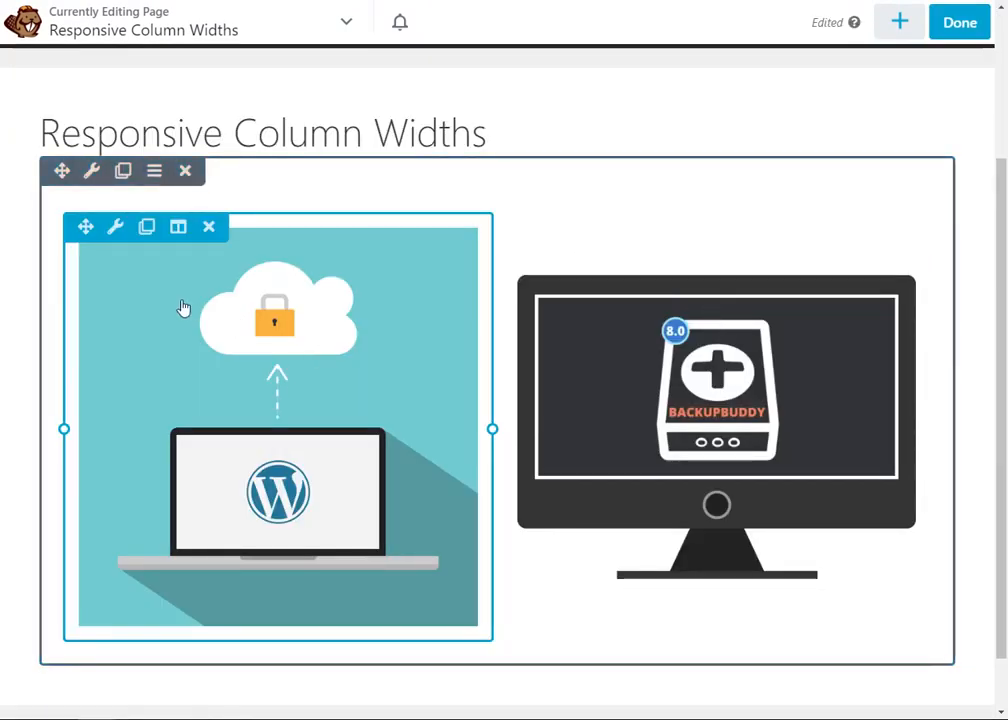
{"action": "mouse_move", "coordinate": [115, 227]}
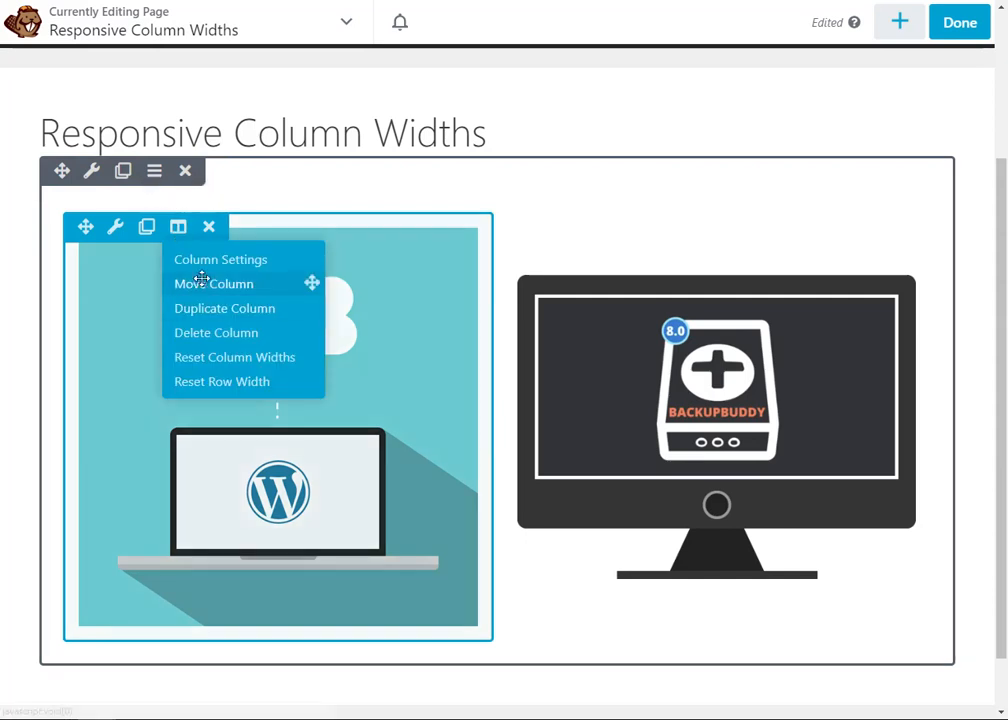
Step: Duplicate the WordPress cloud photo column and change the copy's photo to model.jpg (the woman)
{"action": "left_click", "coordinate": [208, 308]}
{"action": "left_click", "coordinate": [506, 458]}
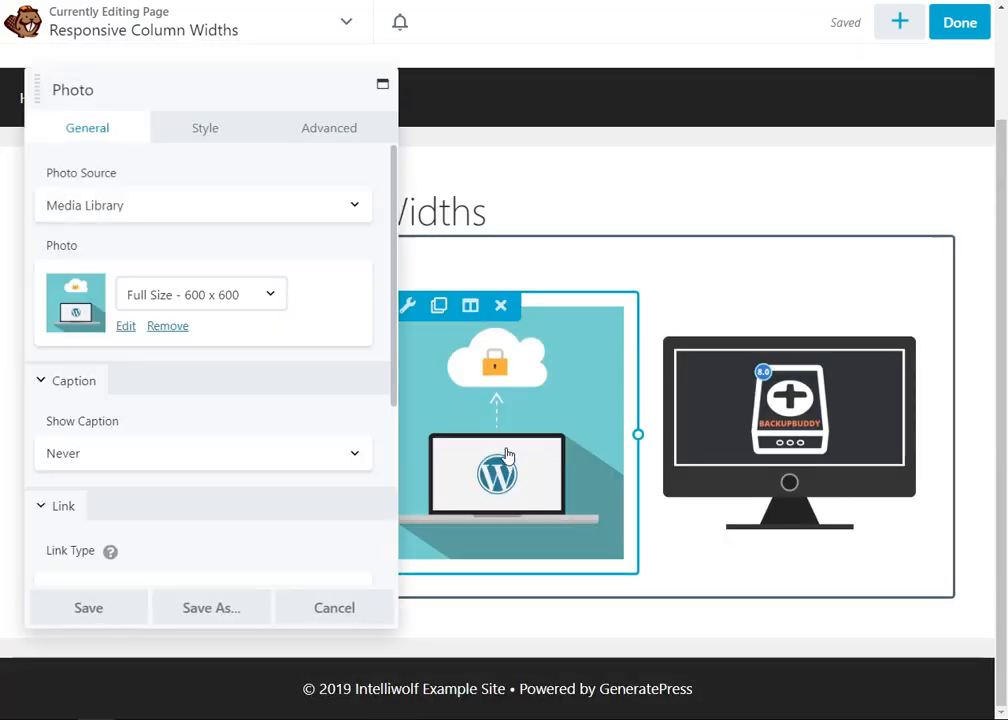
{"action": "left_click", "coordinate": [125, 327]}
{"action": "left_click", "coordinate": [115, 240]}
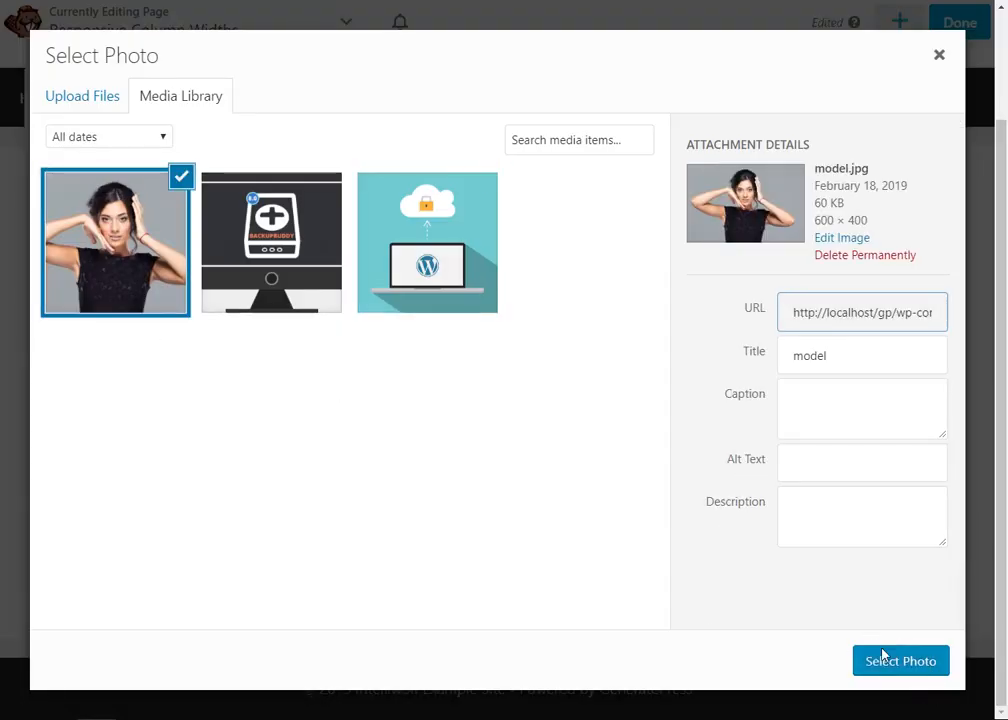
{"action": "left_click", "coordinate": [883, 655]}
{"action": "left_click", "coordinate": [102, 612]}
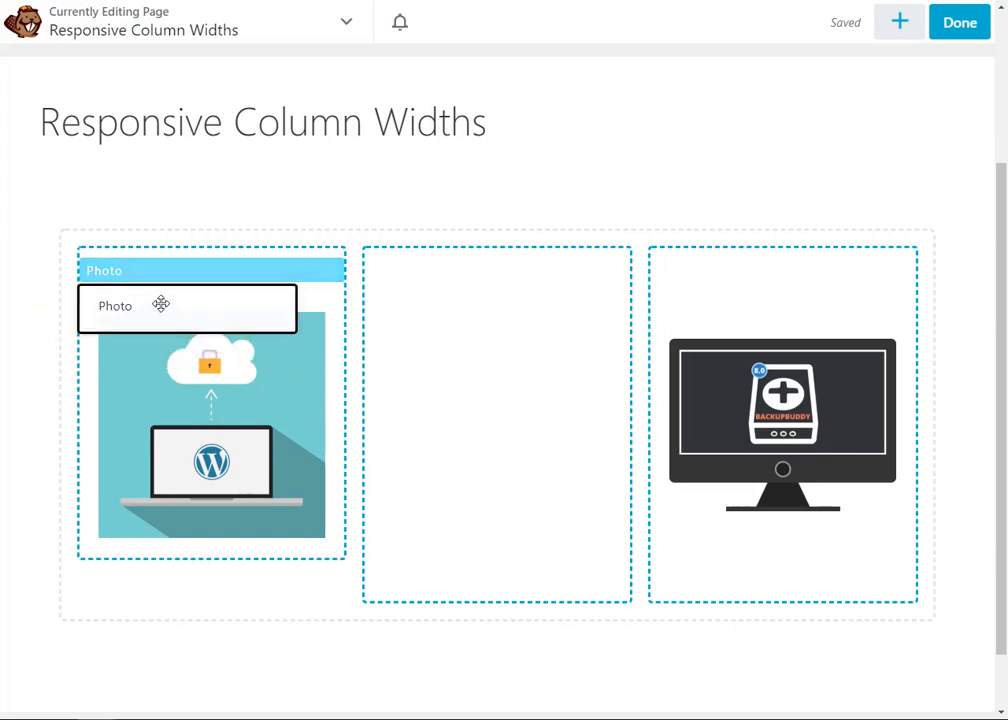
Step: Drag the woman photo to the first column and the cloud photo to the middle, then press R for responsive editing
{"action": "left_click_drag", "start_coordinate": [383, 345], "coordinate": [158, 302]}
{"action": "left_click_drag", "start_coordinate": [86, 474], "coordinate": [501, 476]}
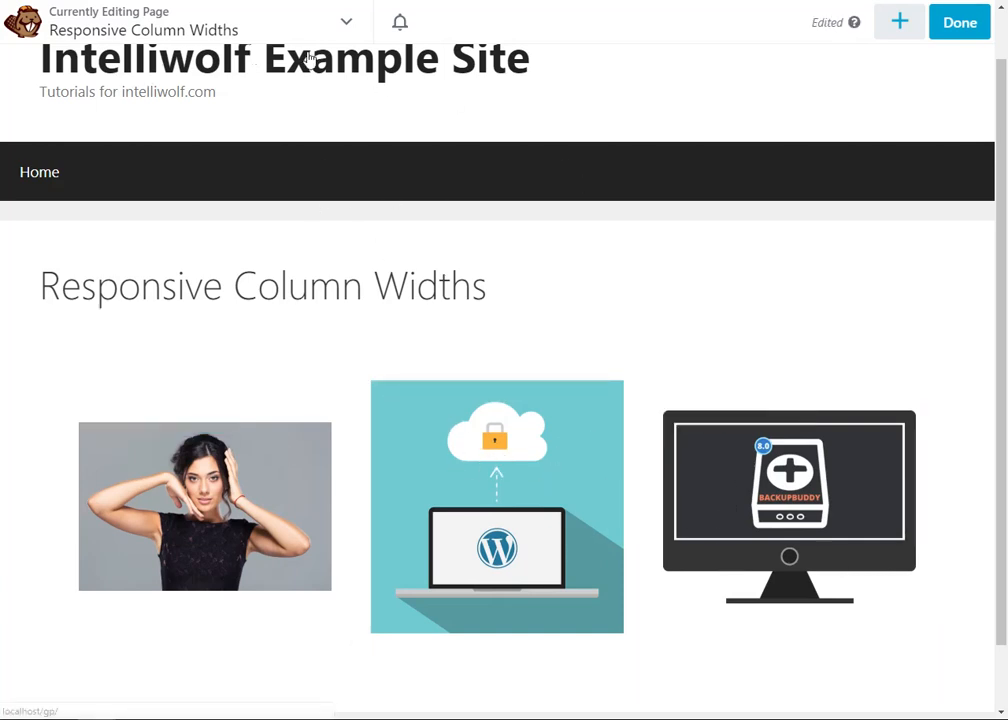
{"action": "key", "text": "r"}
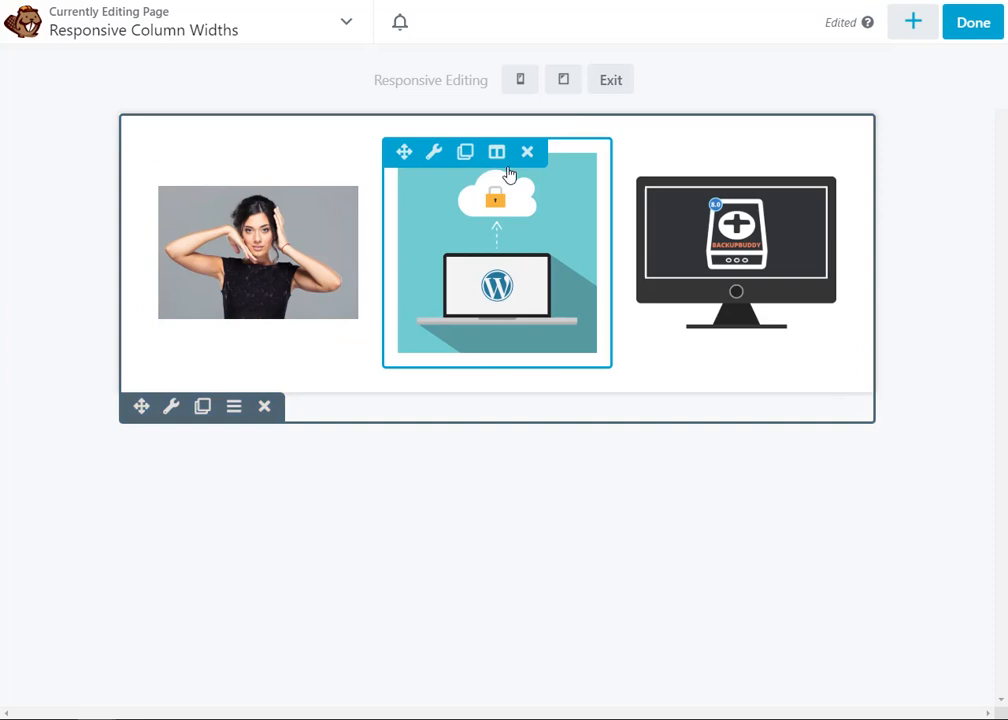
Step: In the mobile preview, set the woman column's Width to 100% and save
{"action": "left_click", "coordinate": [532, 92]}
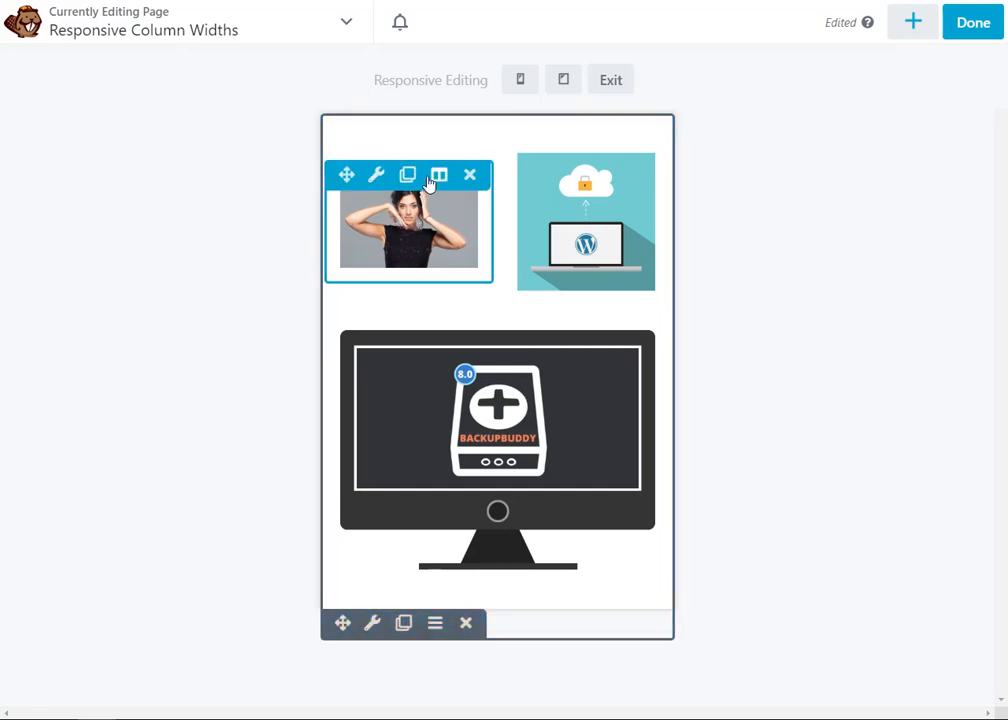
{"action": "left_click", "coordinate": [400, 210]}
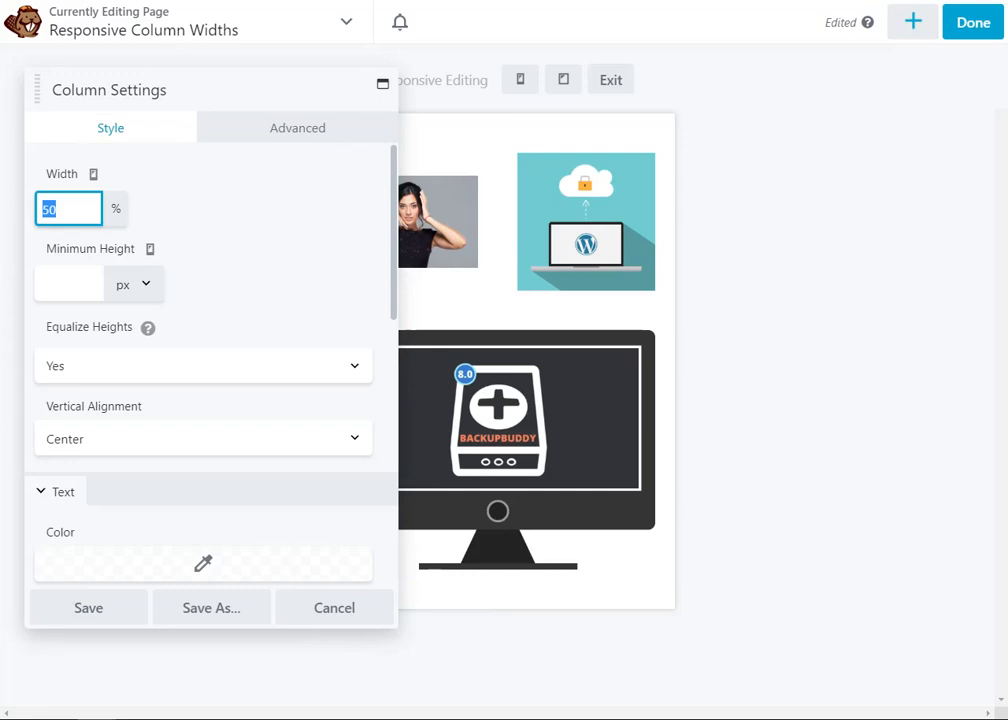
{"action": "type", "text": "100"}
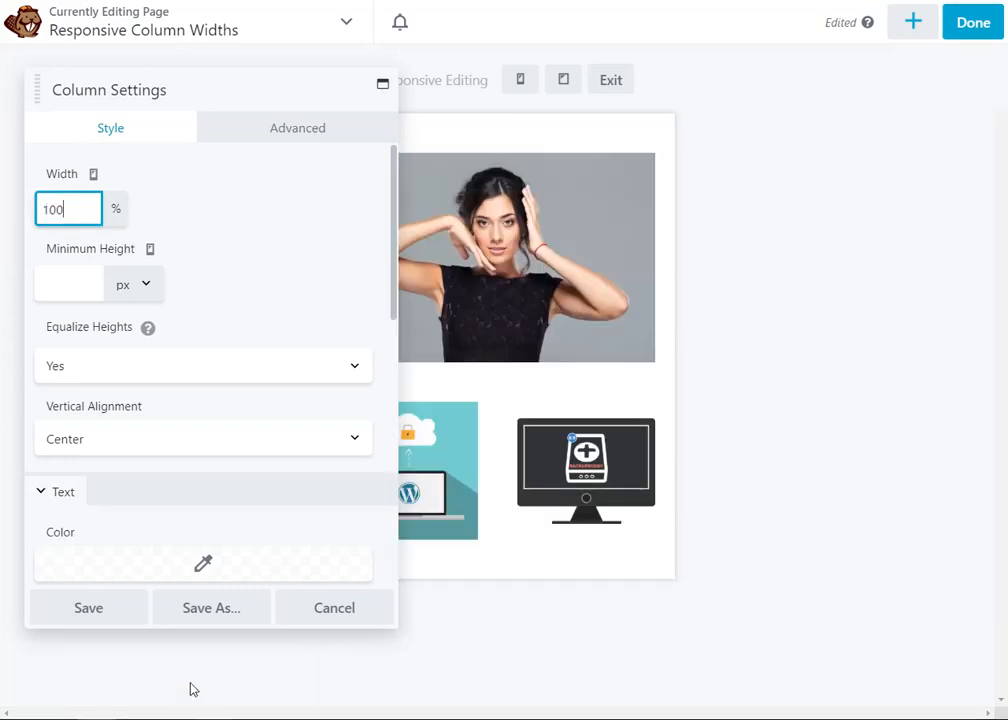
{"action": "left_click", "coordinate": [76, 611]}
{"action": "mouse_move", "coordinate": [409, 470]}
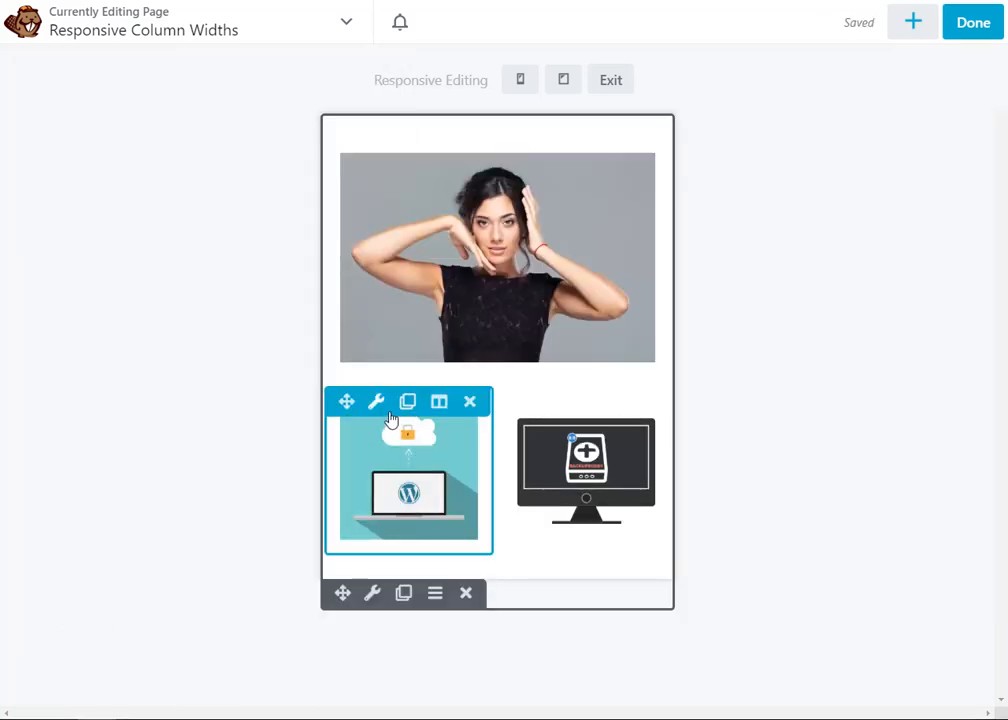
Step: Confirm the WordPress and BackupBuddy columns remain at 50% mobile width in Column Settings
{"action": "left_click", "coordinate": [390, 418]}
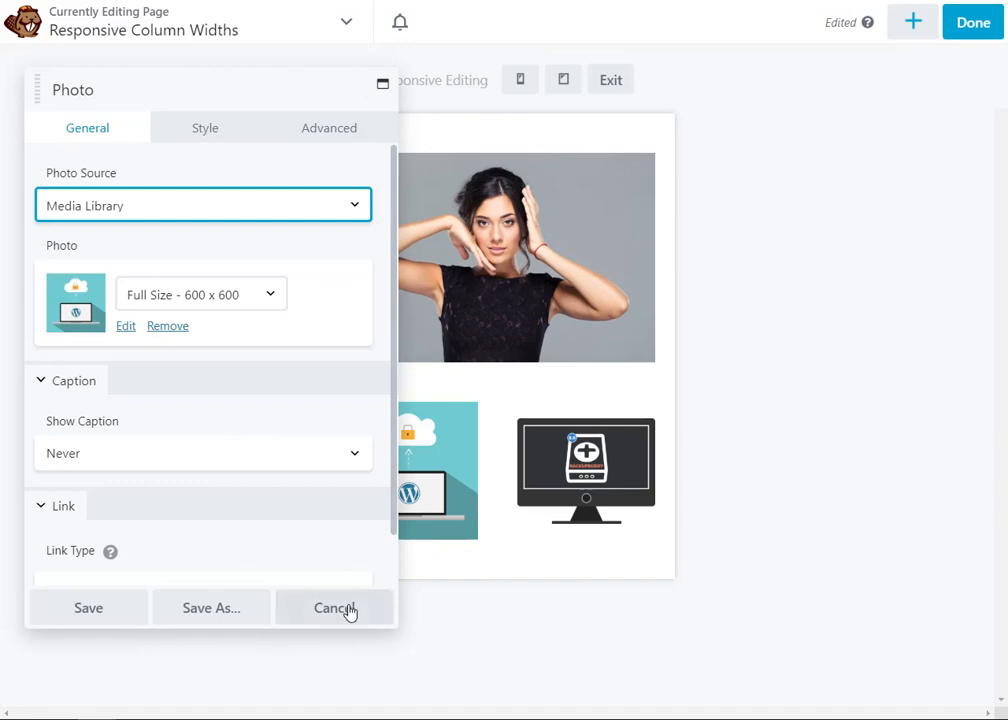
{"action": "left_click", "coordinate": [349, 612]}
{"action": "mouse_move", "coordinate": [439, 401]}
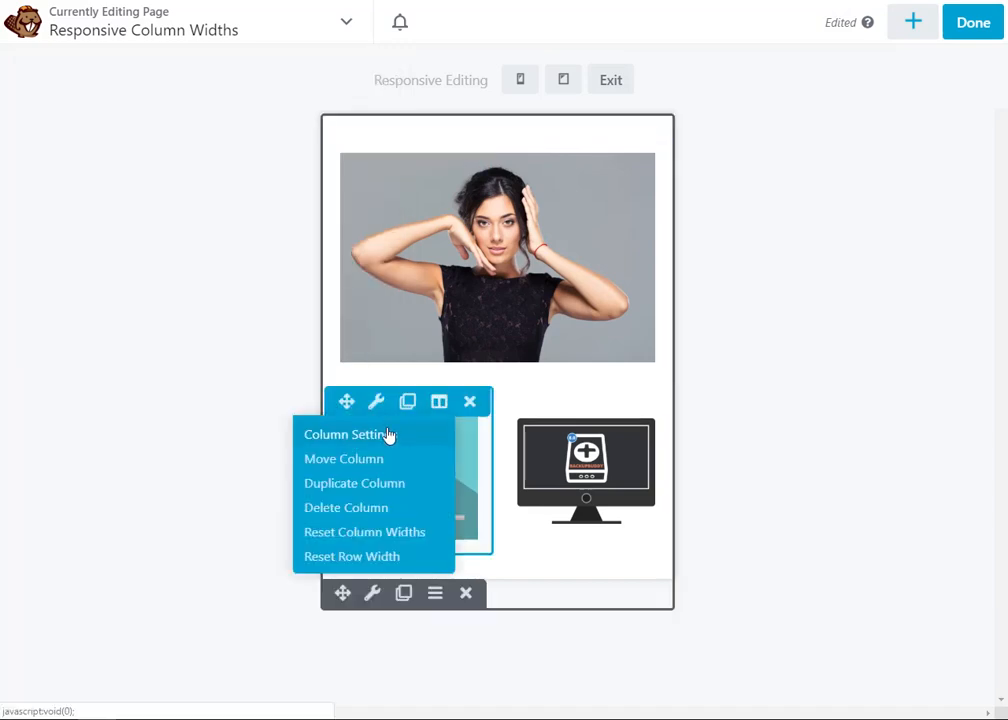
{"action": "left_click", "coordinate": [389, 435]}
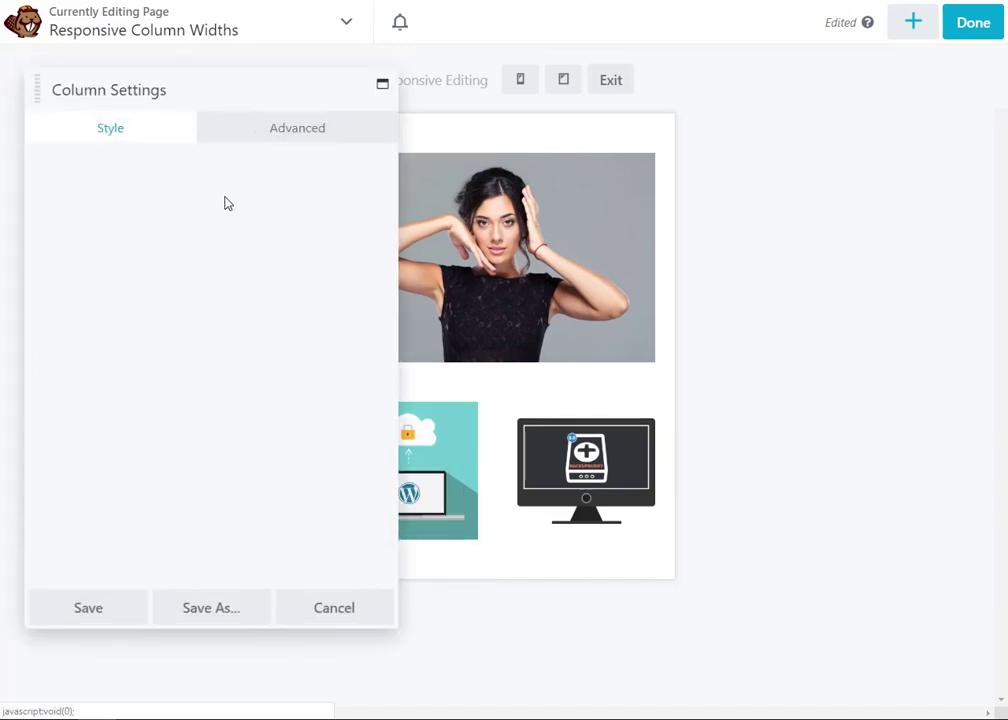
{"action": "left_click", "coordinate": [325, 610]}
{"action": "mouse_move", "coordinate": [615, 418]}
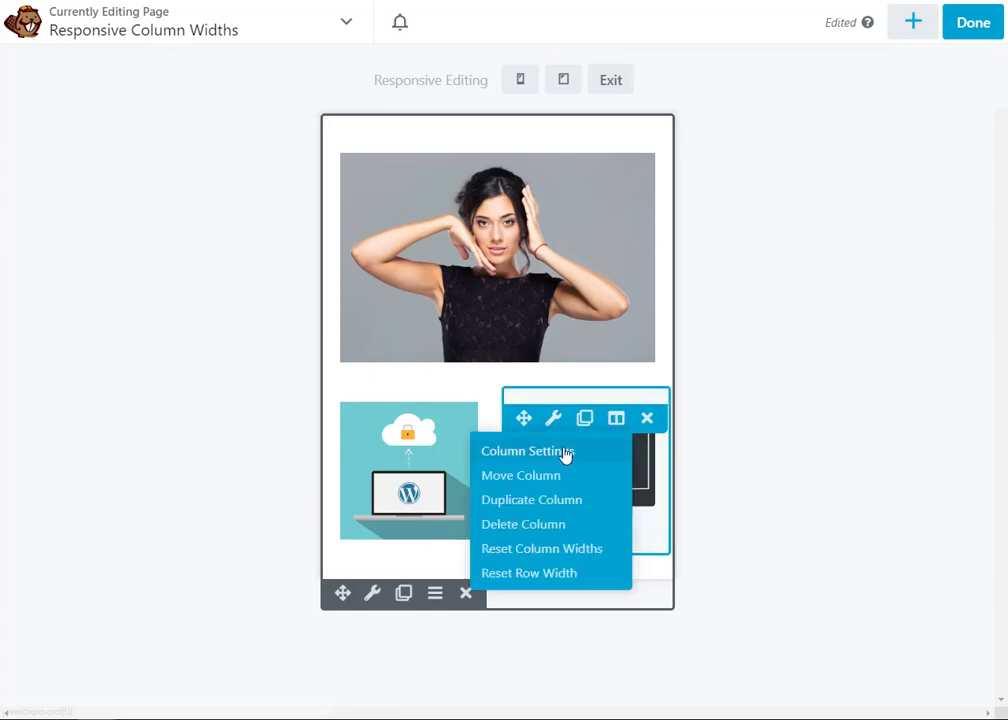
{"action": "left_click", "coordinate": [566, 453]}
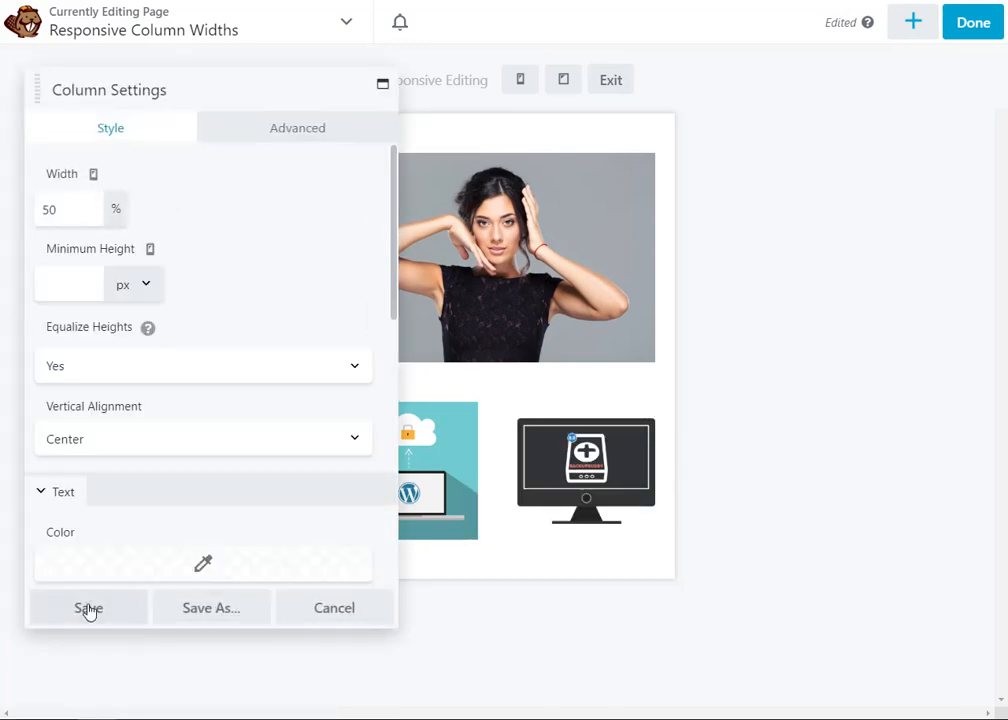
{"action": "left_click", "coordinate": [88, 609]}
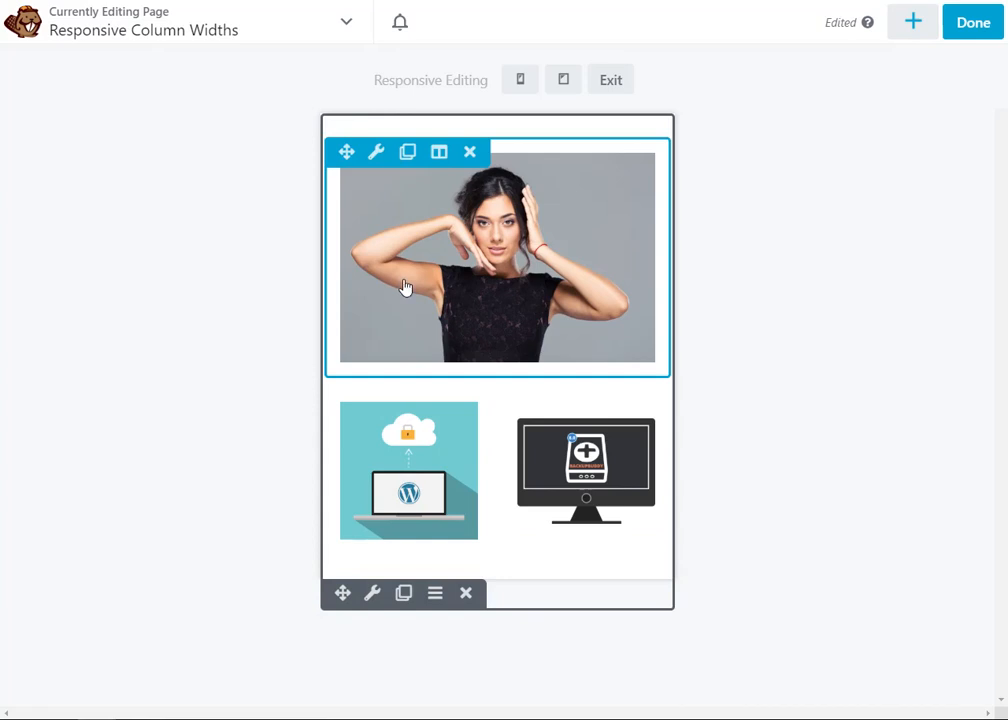
Step: Finish editing with Done and publish the page
{"action": "left_click", "coordinate": [968, 36]}
{"action": "left_click", "coordinate": [893, 30]}
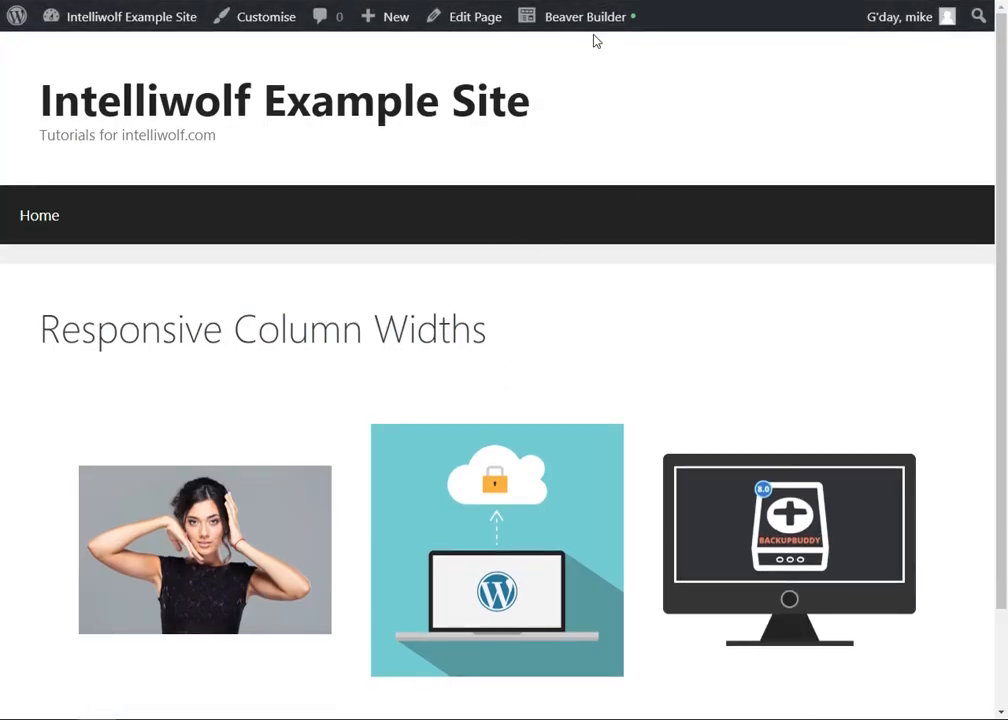
Step: Reopen the page in Beaver Builder and start Responsive Editing from the Tools menu
{"action": "left_click", "coordinate": [593, 18]}
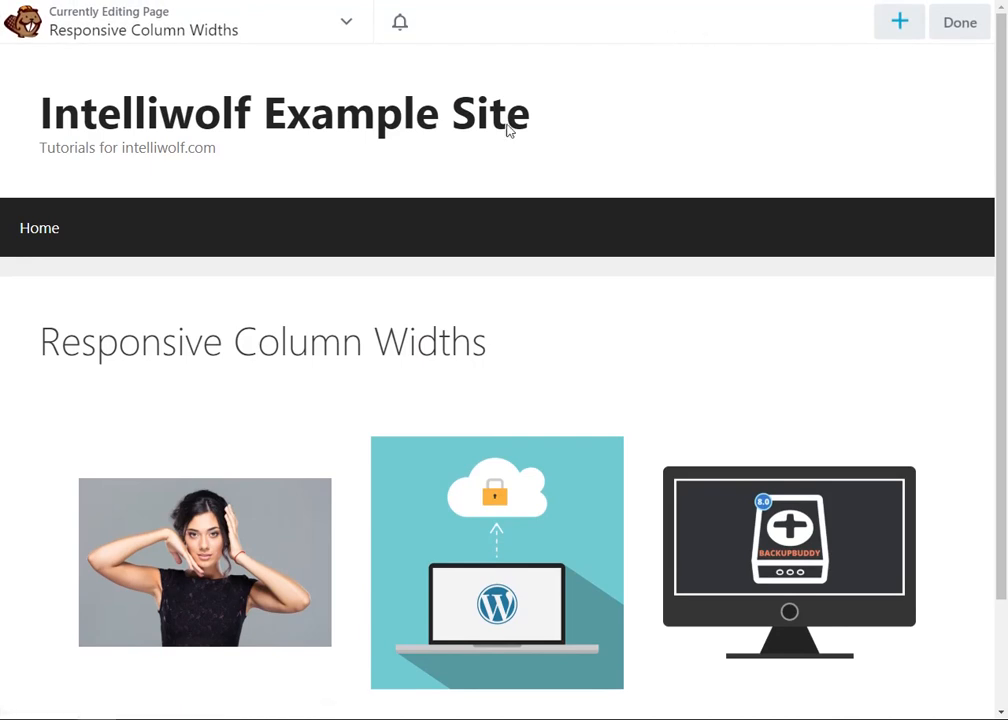
{"action": "left_click", "coordinate": [273, 45]}
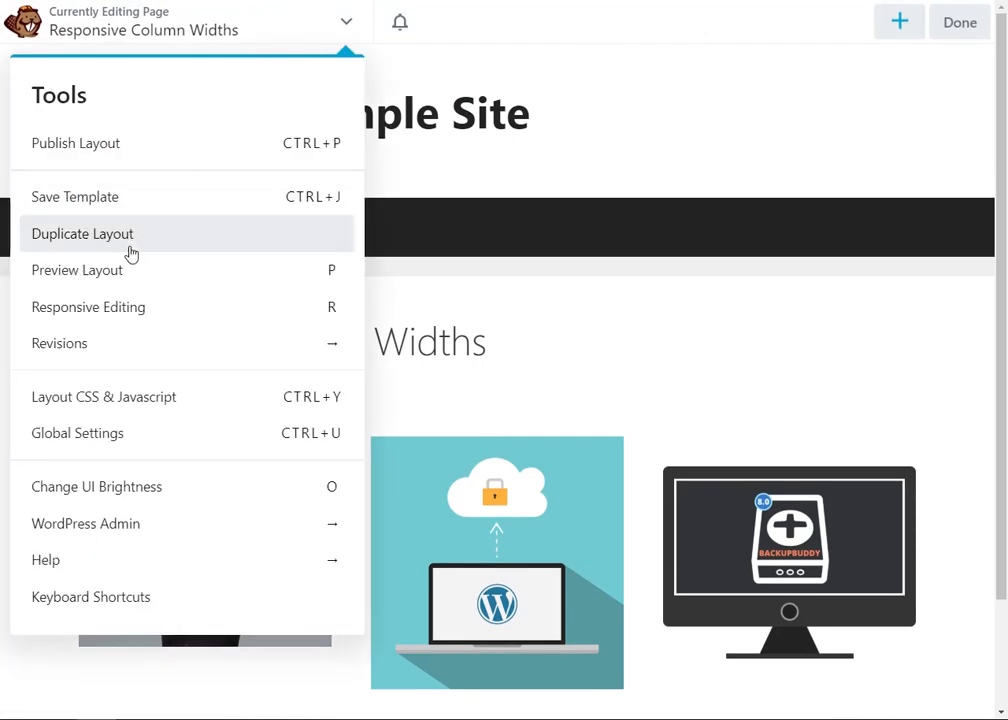
{"action": "left_click", "coordinate": [135, 317]}
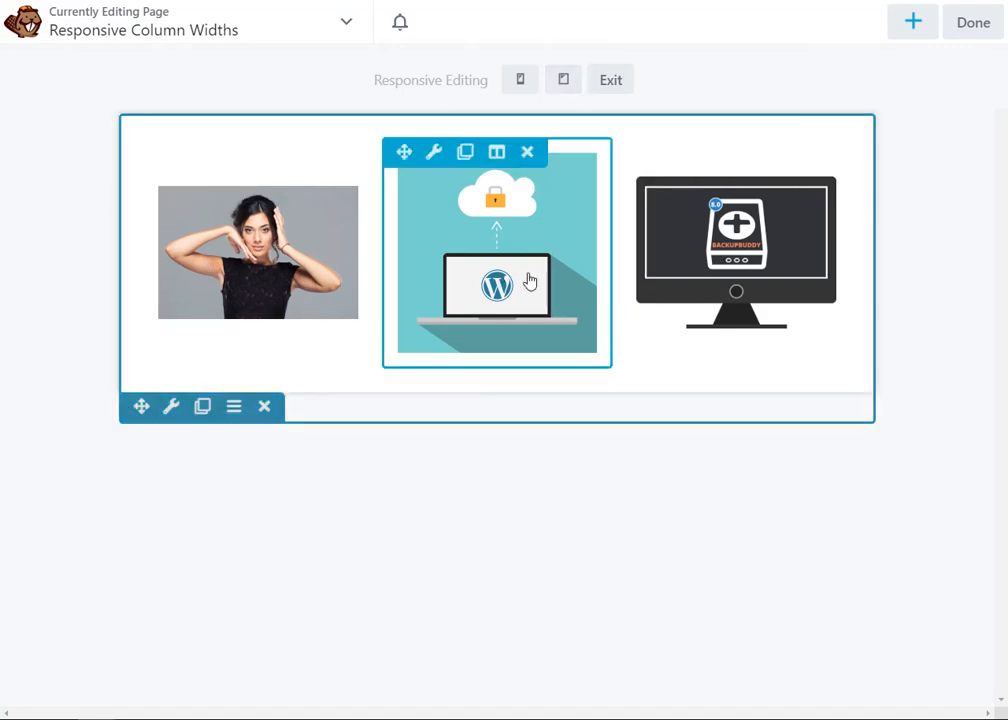
Step: Switch the responsive preview to mobile width so the woman photo sits full width above the other two
{"action": "left_click", "coordinate": [527, 79]}
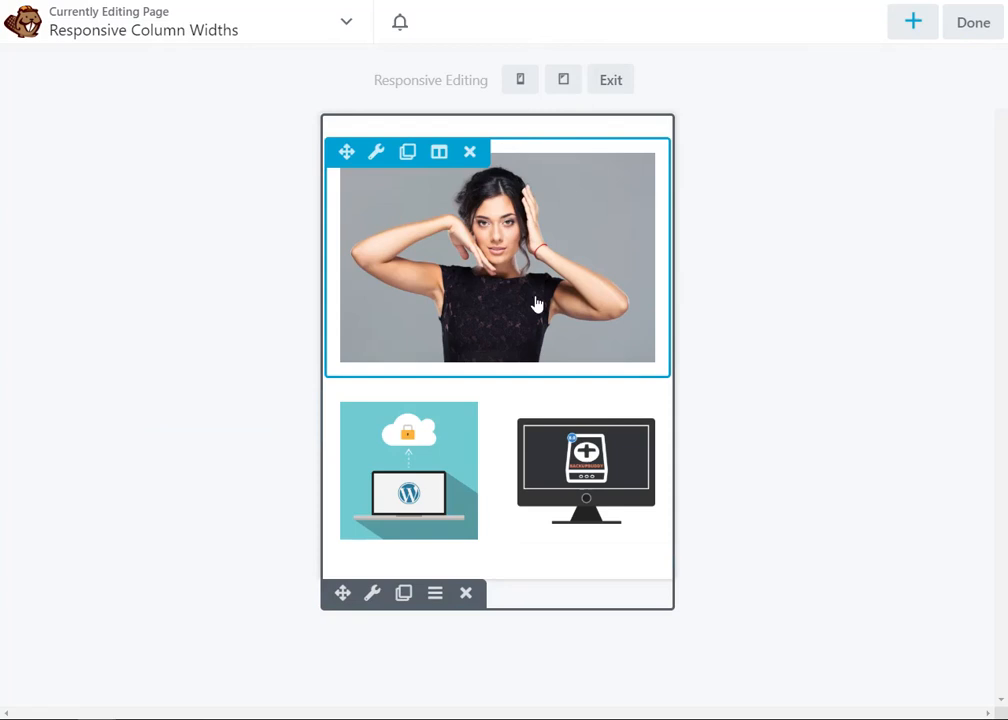